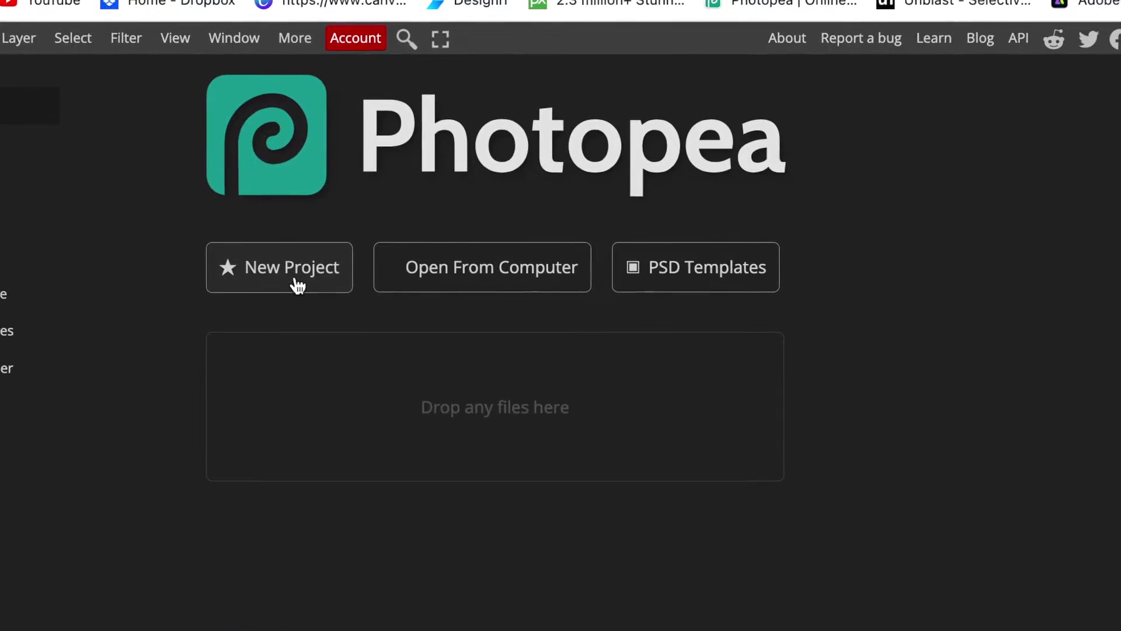
Step: Name the new project 'Nu Beginnings Logo' and keep the white background
left_click(258, 272)
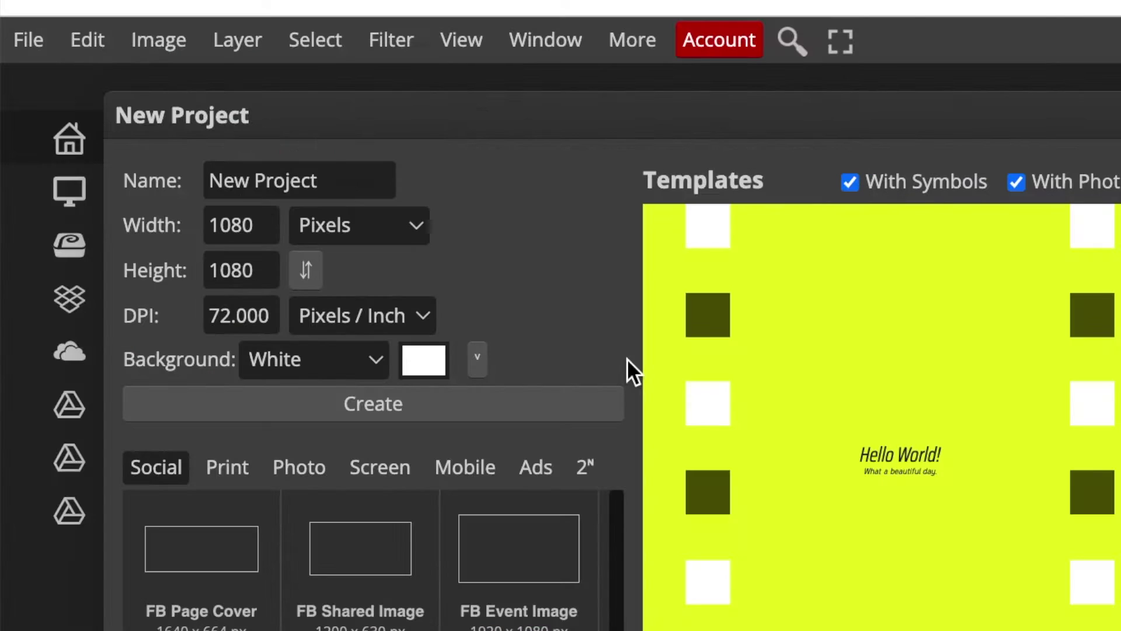
left_click(362, 175)
left_click_drag(363, 175, 204, 176)
type("Nu Beginnings Logo")
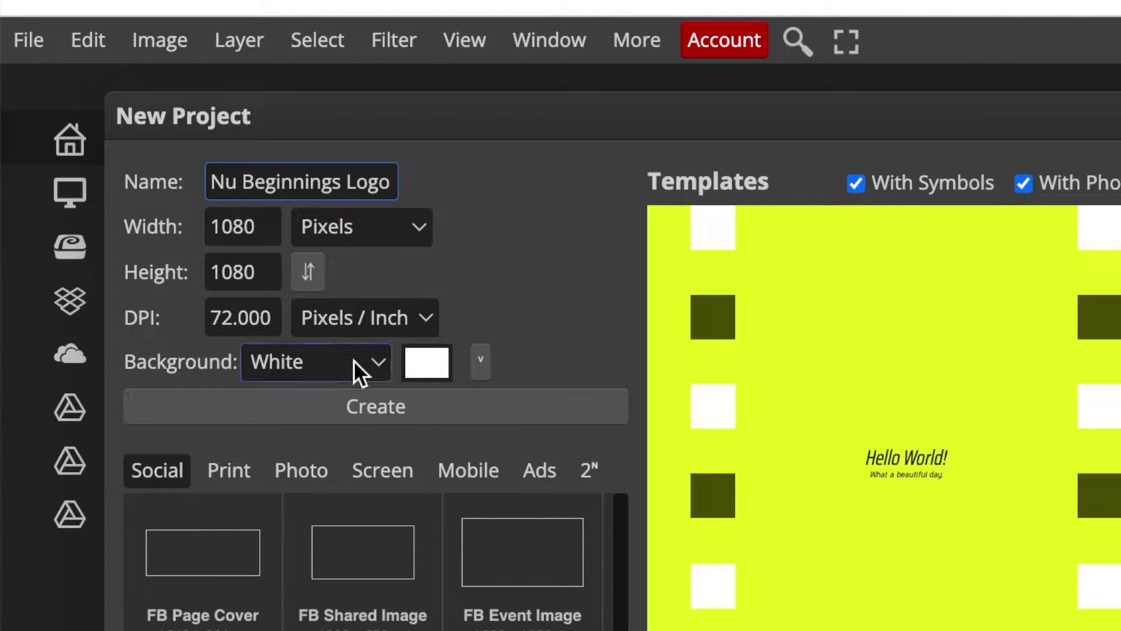
left_click(385, 361)
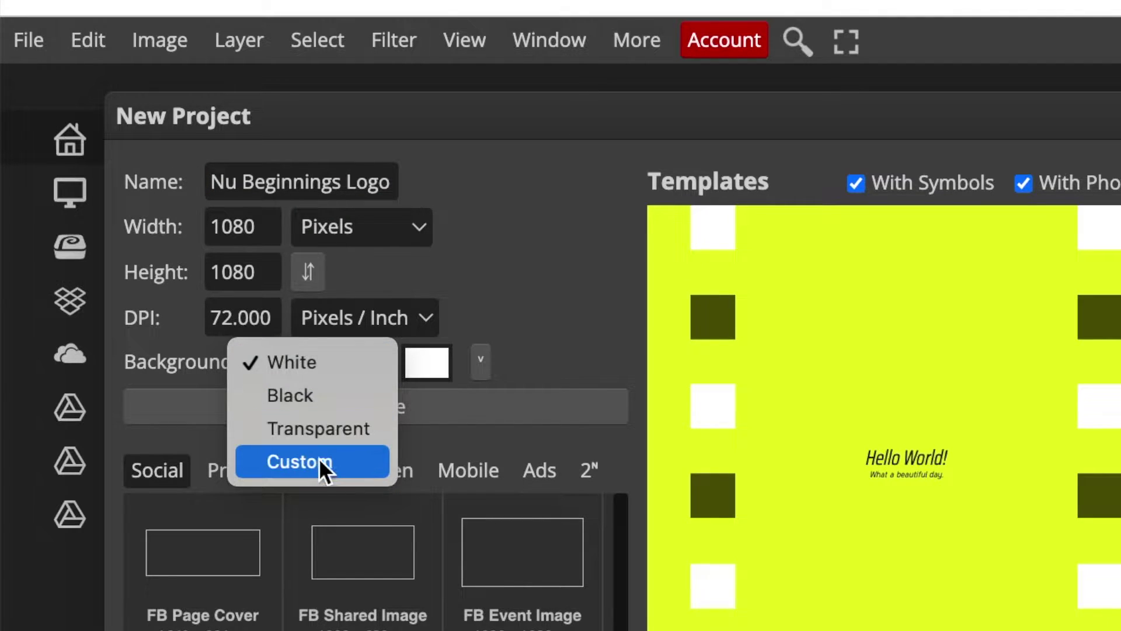
left_click(528, 322)
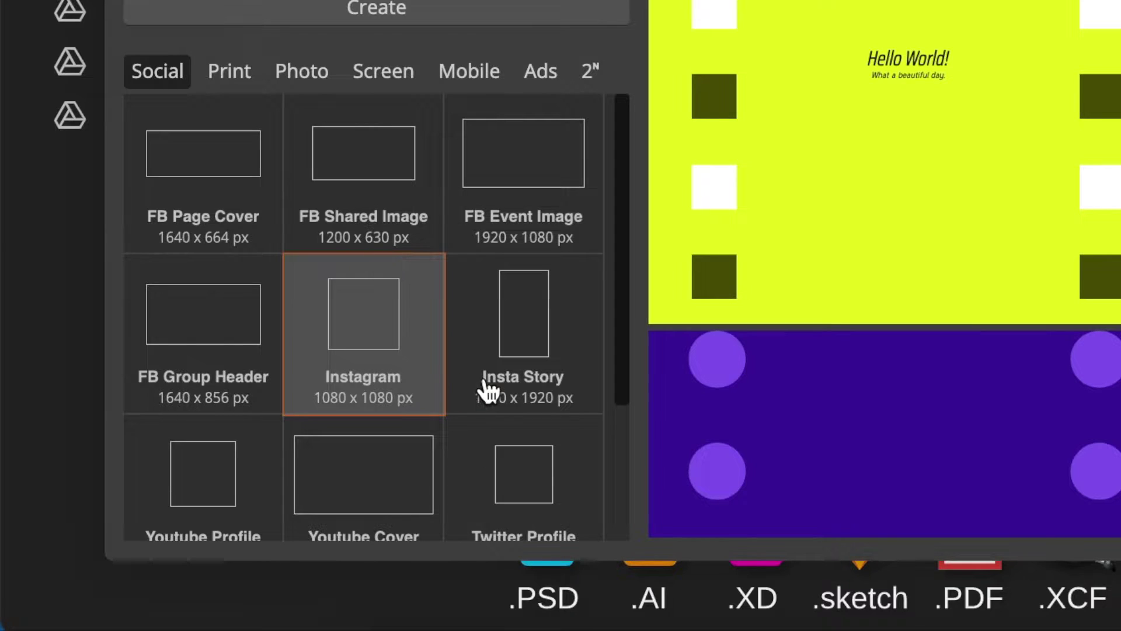
Step: Choose the Instagram 1080 × 1080 px preset from the Social templates
scroll(484, 388, "down", 3)
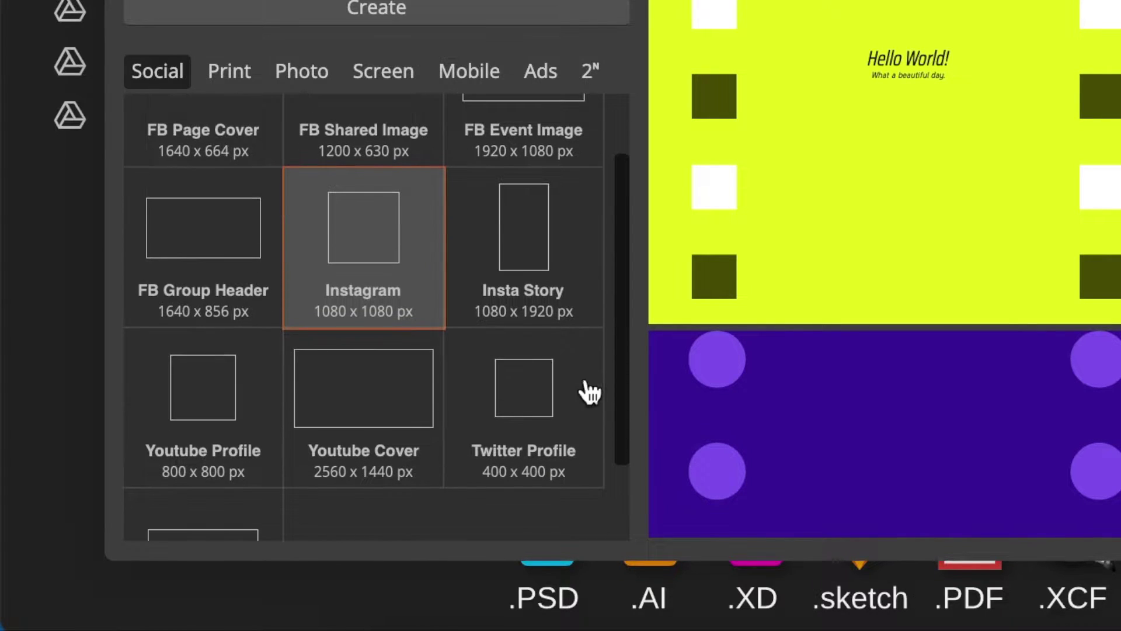
scroll(365, 388, "down", 3)
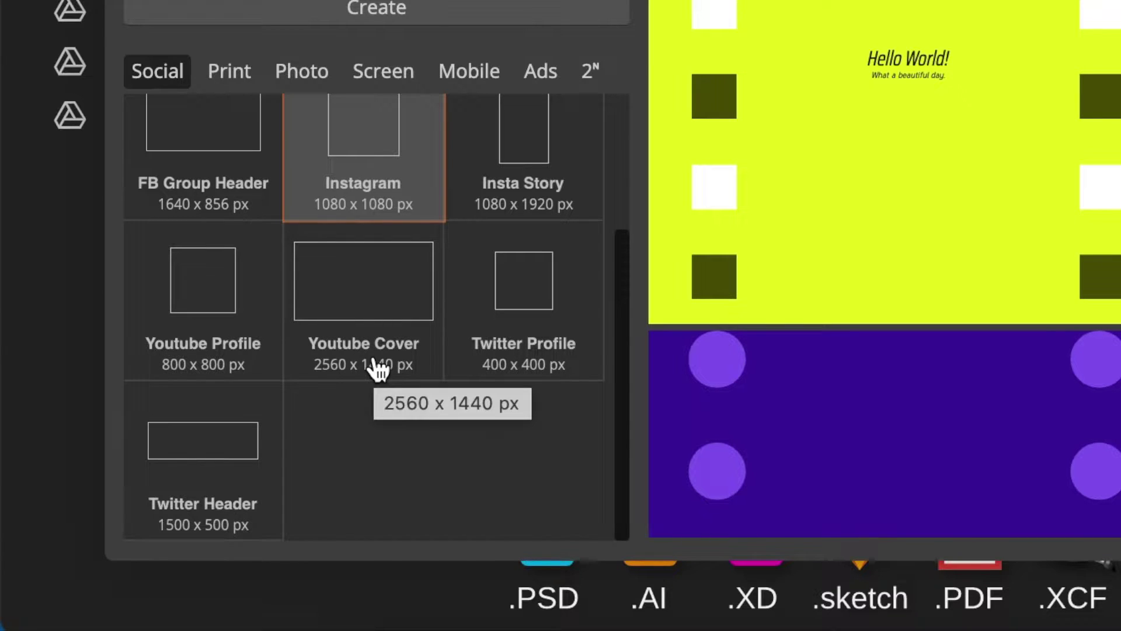
scroll(335, 331, "up", 4)
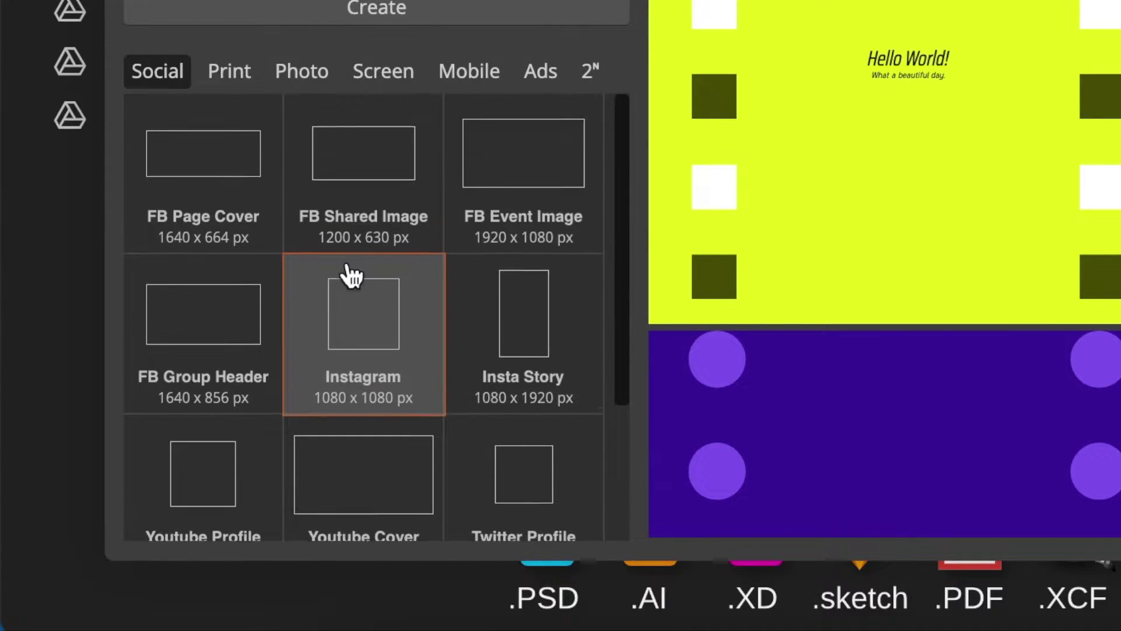
left_click(229, 69)
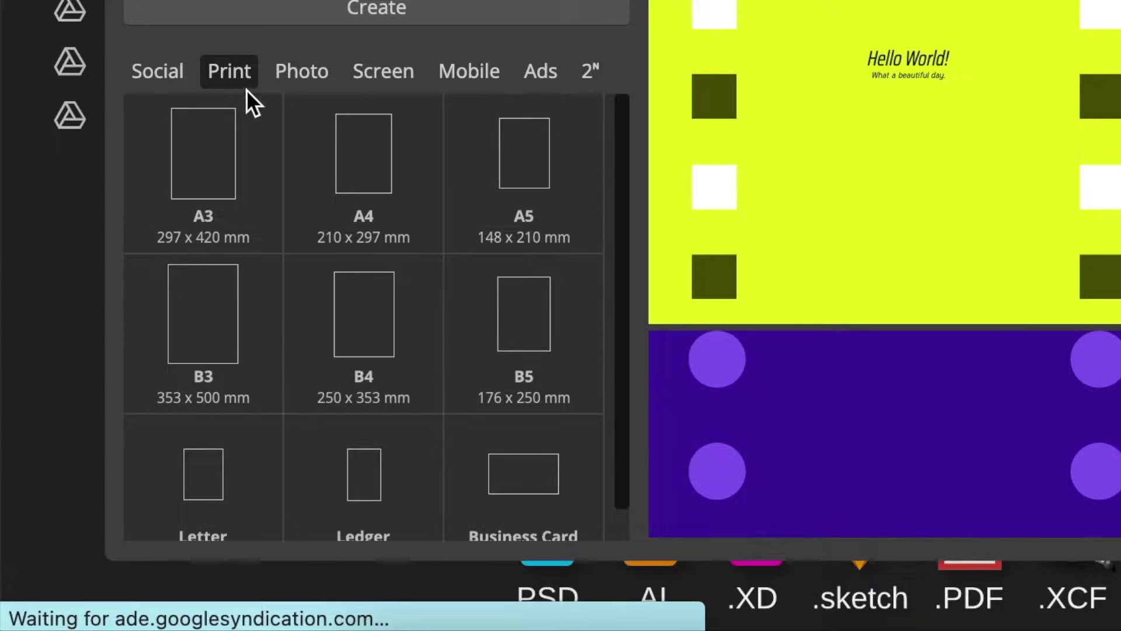
left_click(308, 62)
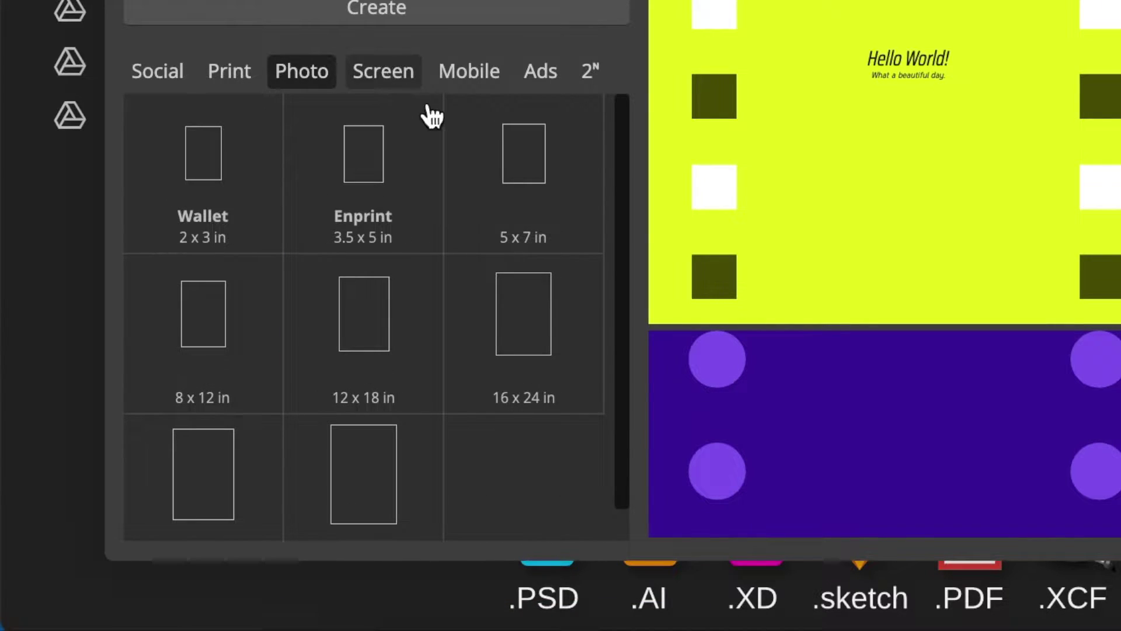
left_click(170, 79)
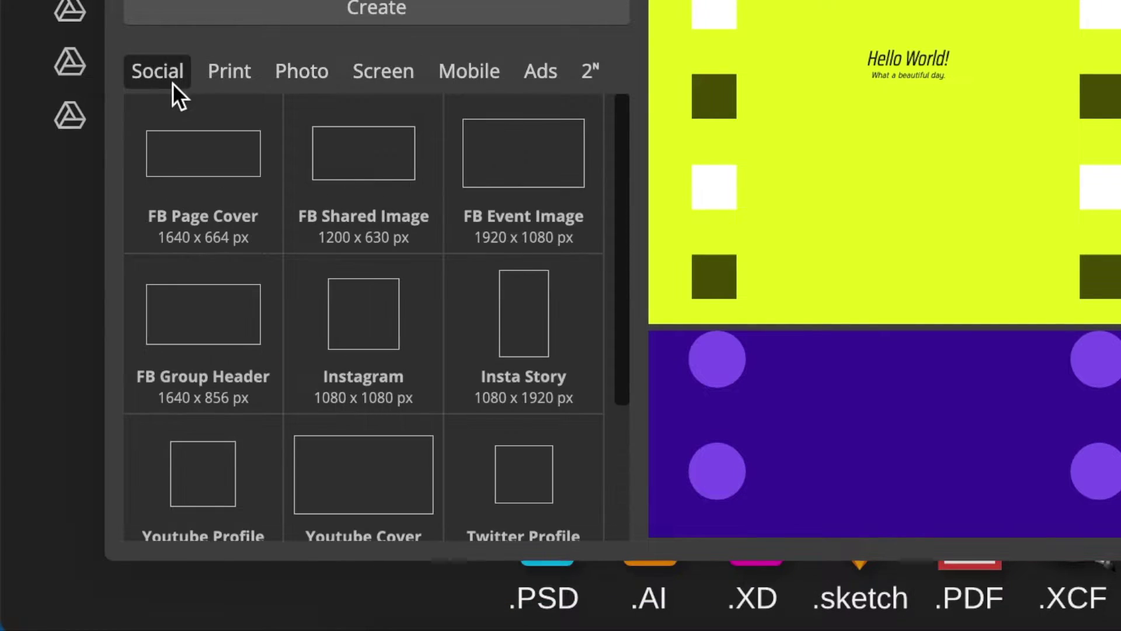
left_click(357, 337)
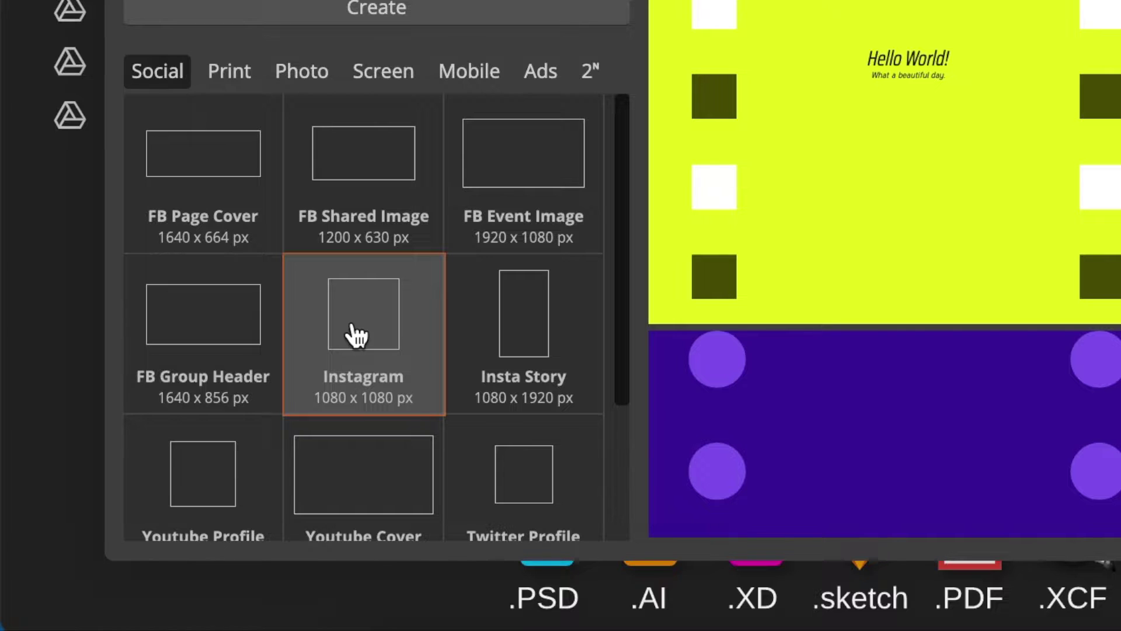
Step: Create the blank 1080×1080 document and select the Type tool
left_click(388, 8)
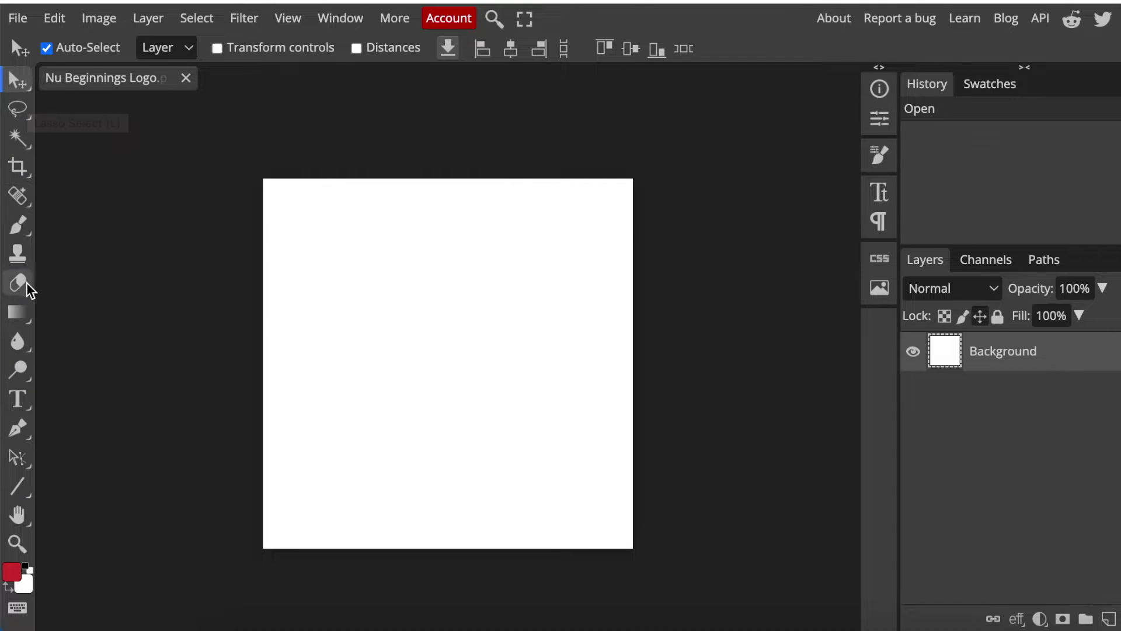
left_click(25, 406)
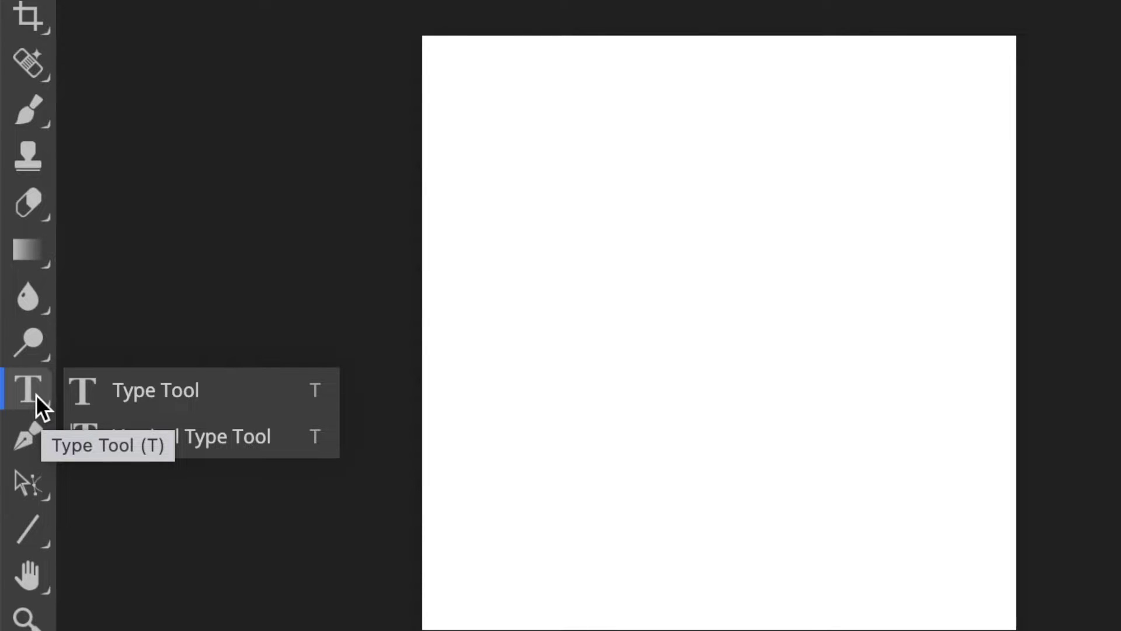
Step: Type a lowercase 'n' near the canvas centre as a new horizontal text layer
left_click(134, 391)
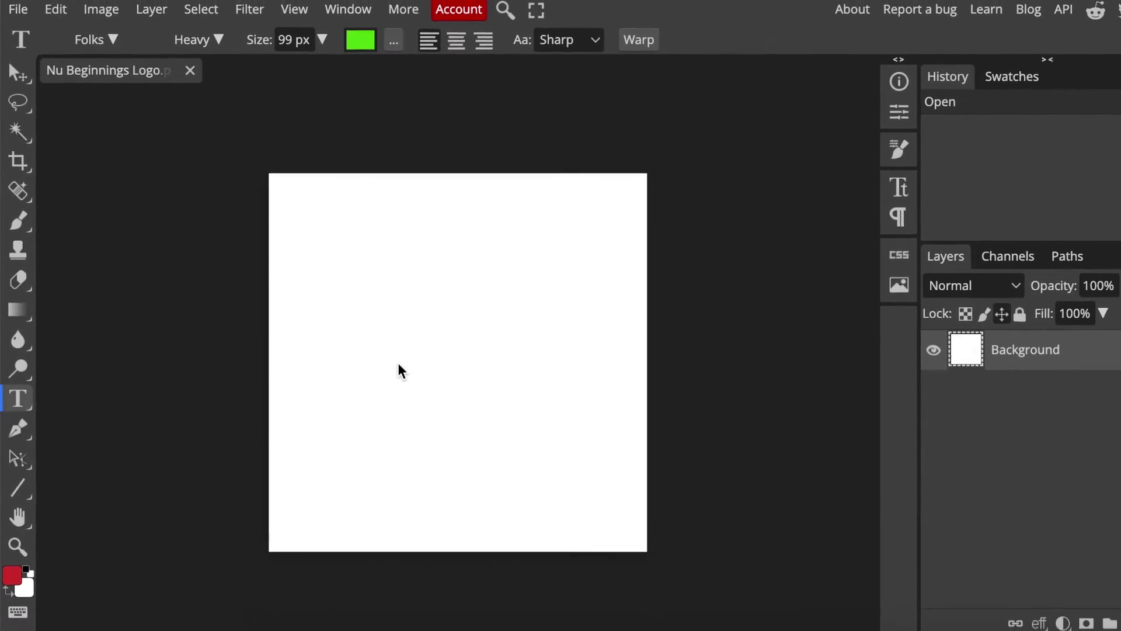
left_click(397, 355)
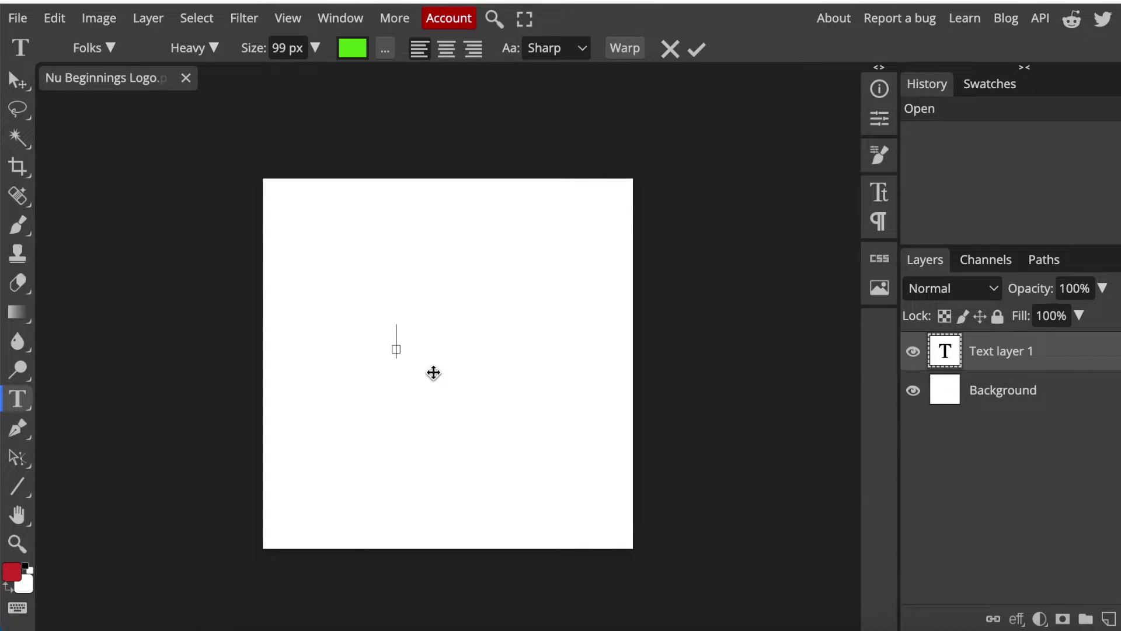
type("n")
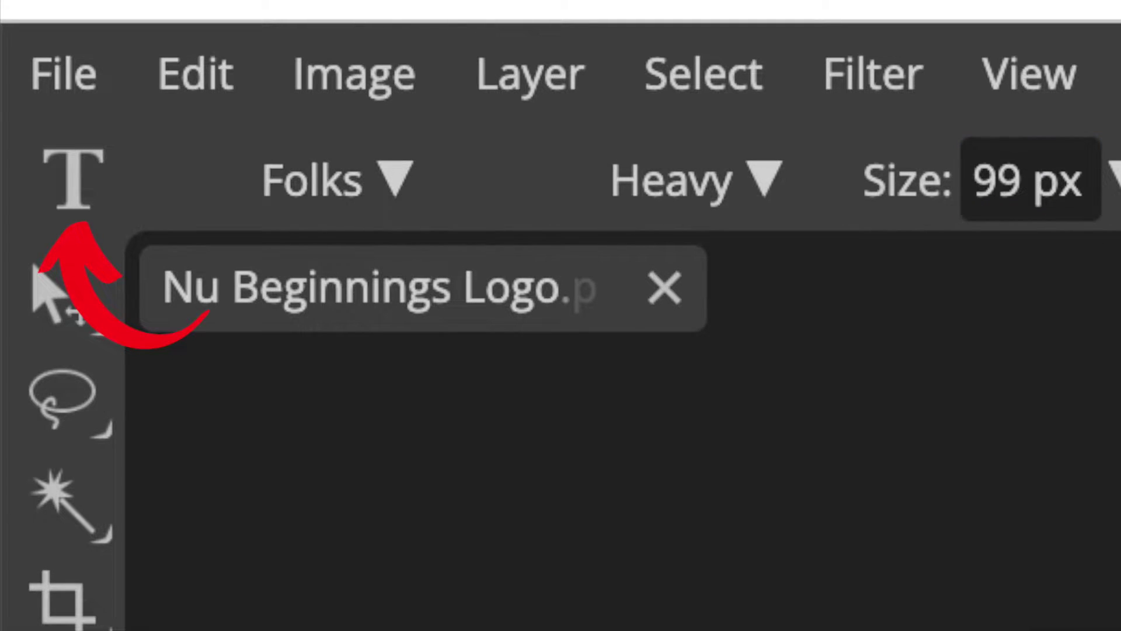
left_click(394, 350)
type("n")
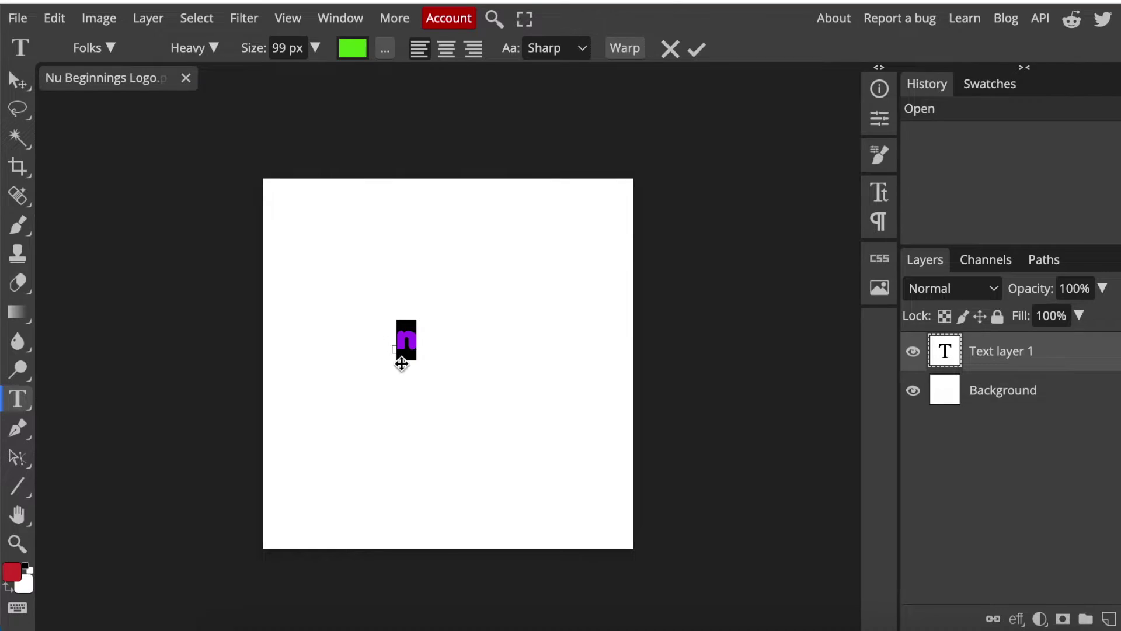
Step: Colour the 'n' text pure red (ff0000) and commit it
left_click(350, 55)
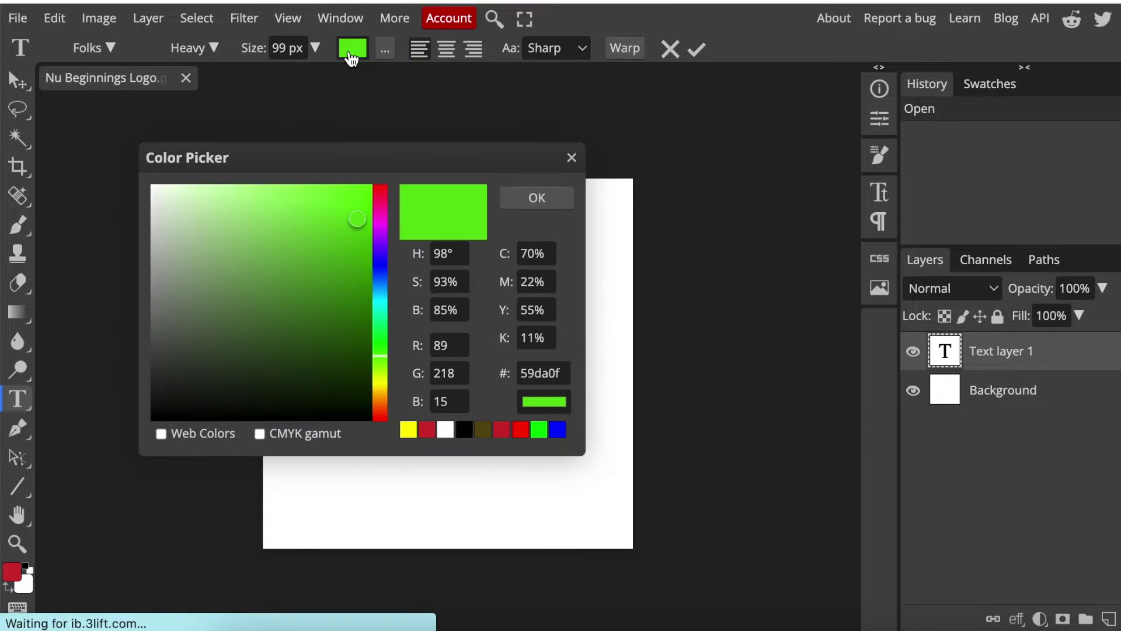
left_click(520, 435)
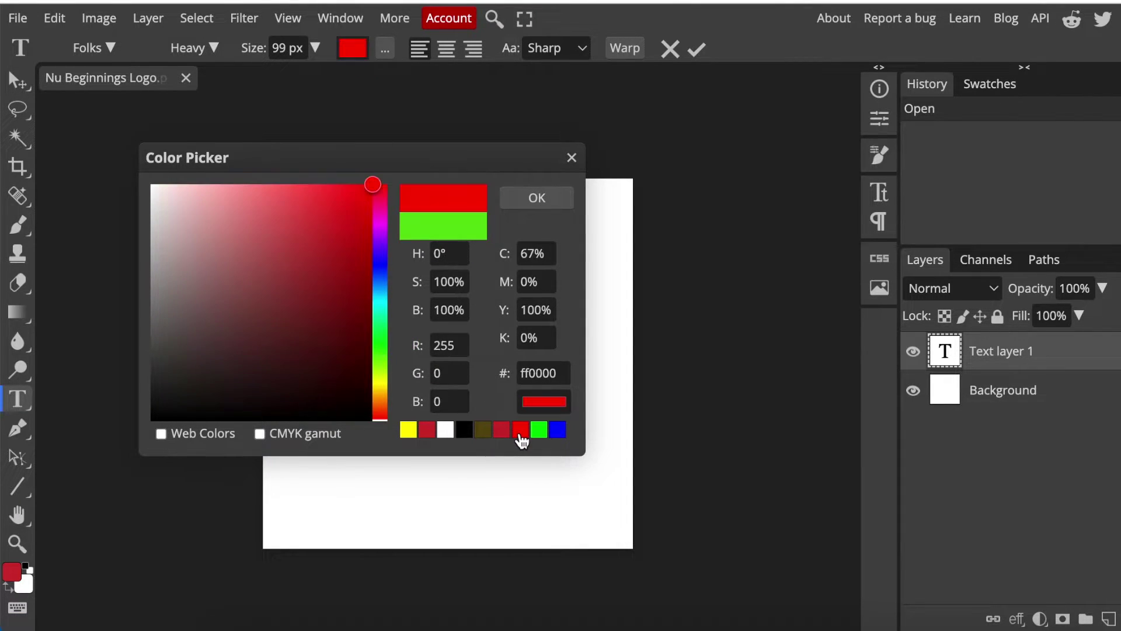
left_click(540, 198)
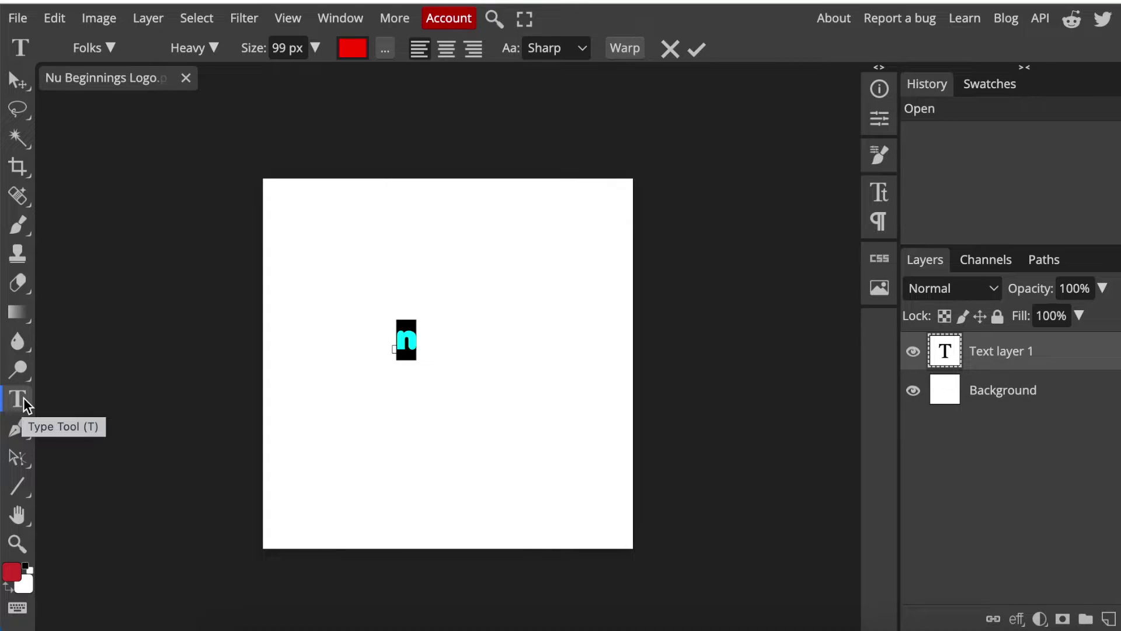
left_click(23, 85)
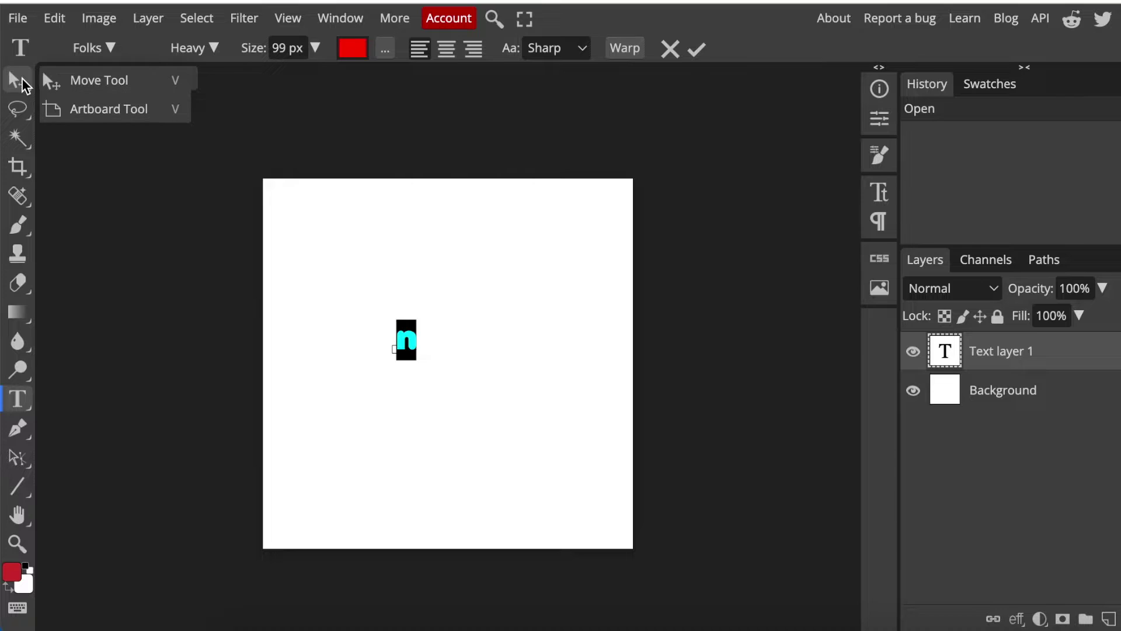
Step: Enlarge the red 'n' from 99 px to 500 px
left_click(111, 85)
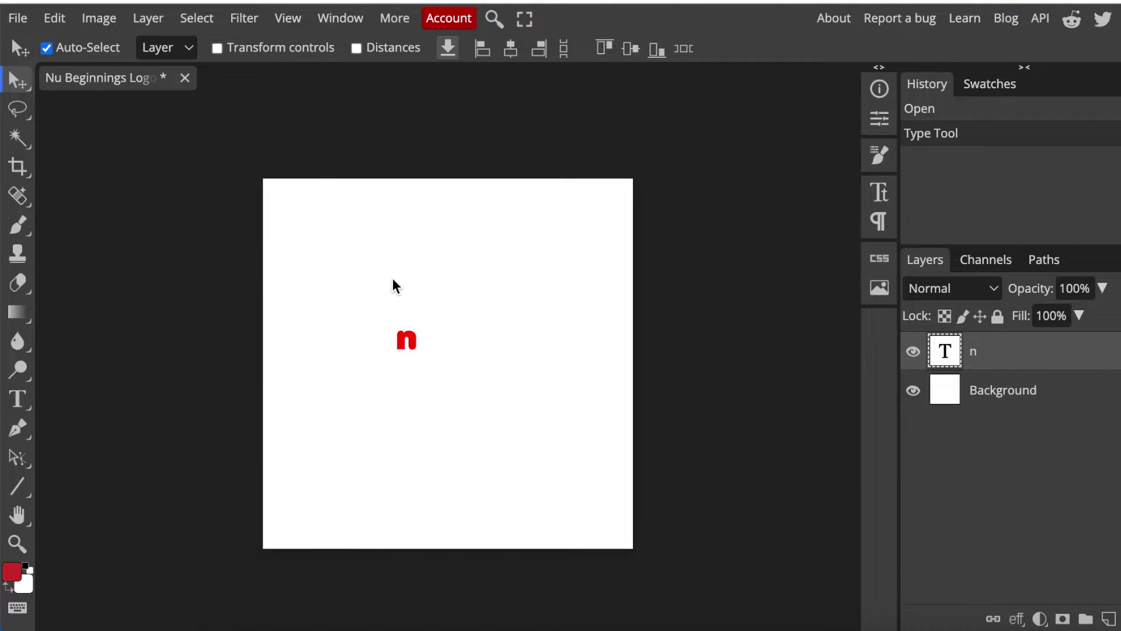
left_click(222, 254)
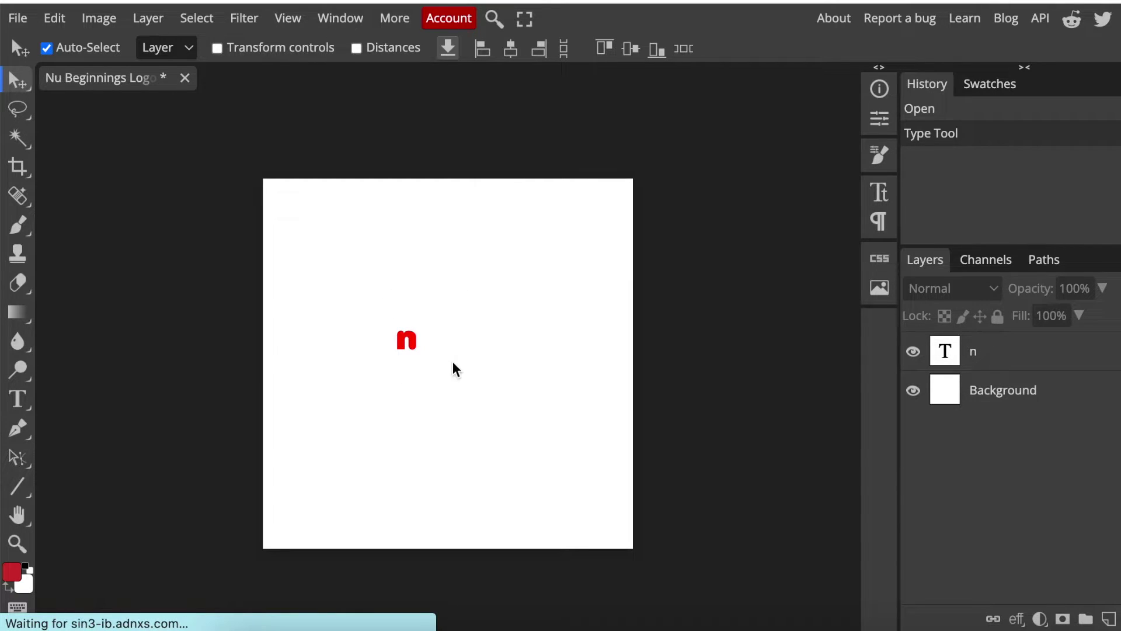
double_click(410, 345)
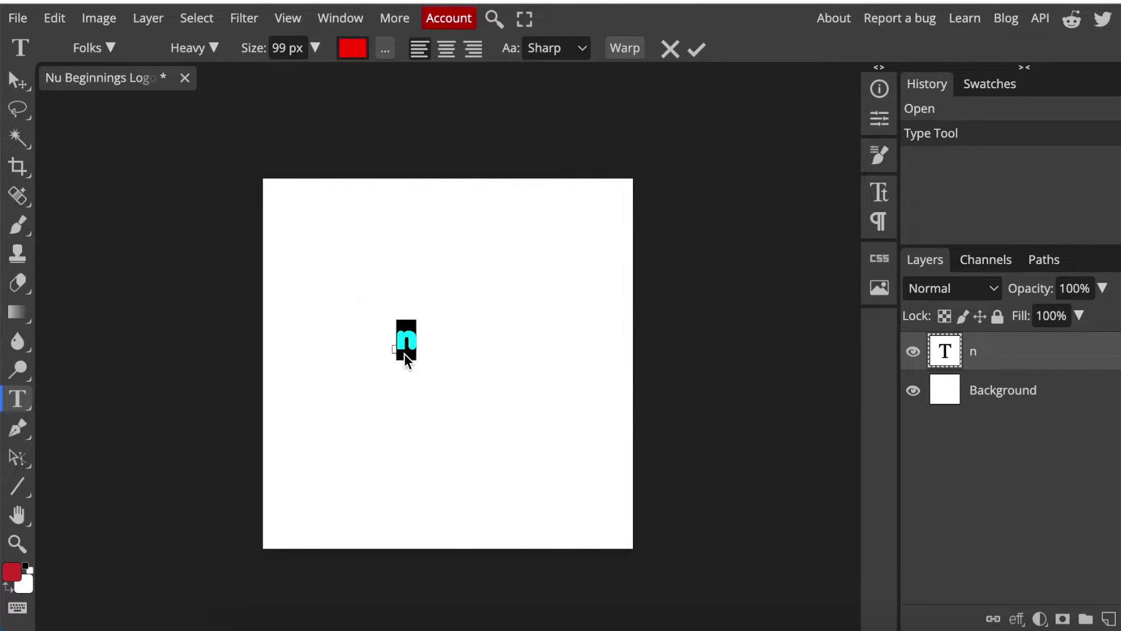
left_click(286, 48)
left_click_drag(285, 48, 267, 50)
type("500 p:")
key("Return")
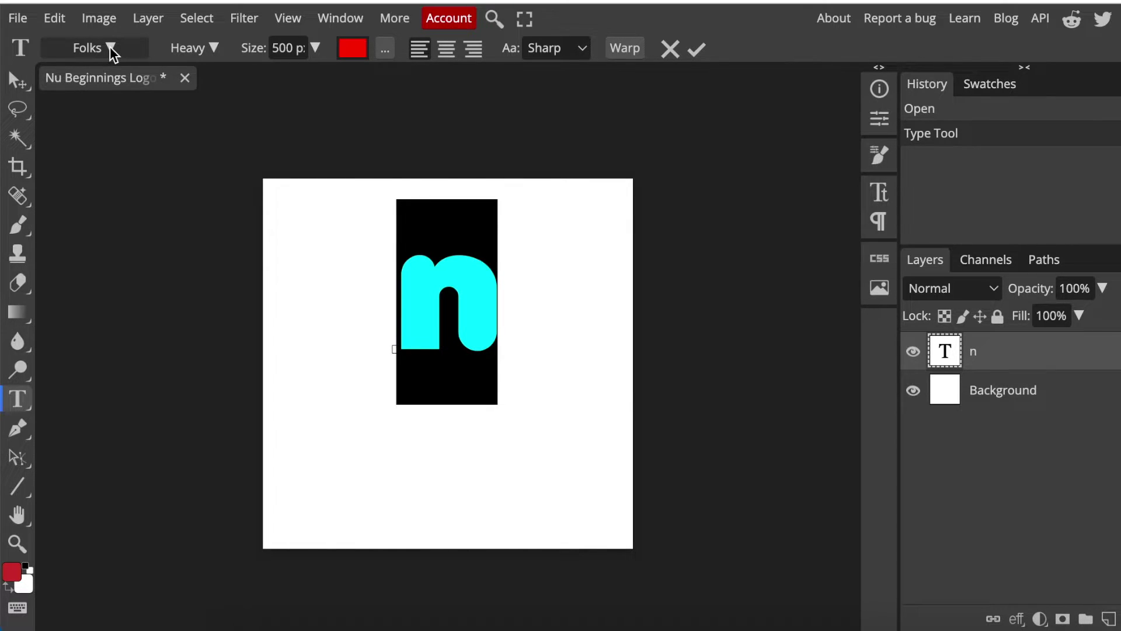
Step: Check the Folks font in the font list and commit the red 'n'
left_click(110, 47)
left_click(109, 47)
left_click(110, 47)
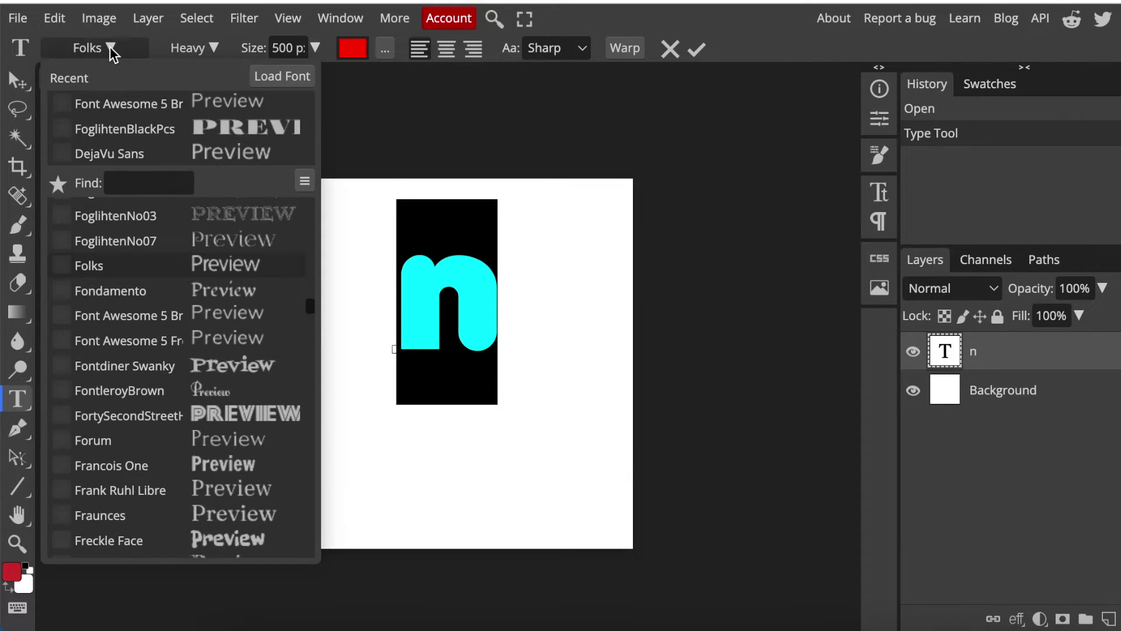
left_click(185, 187)
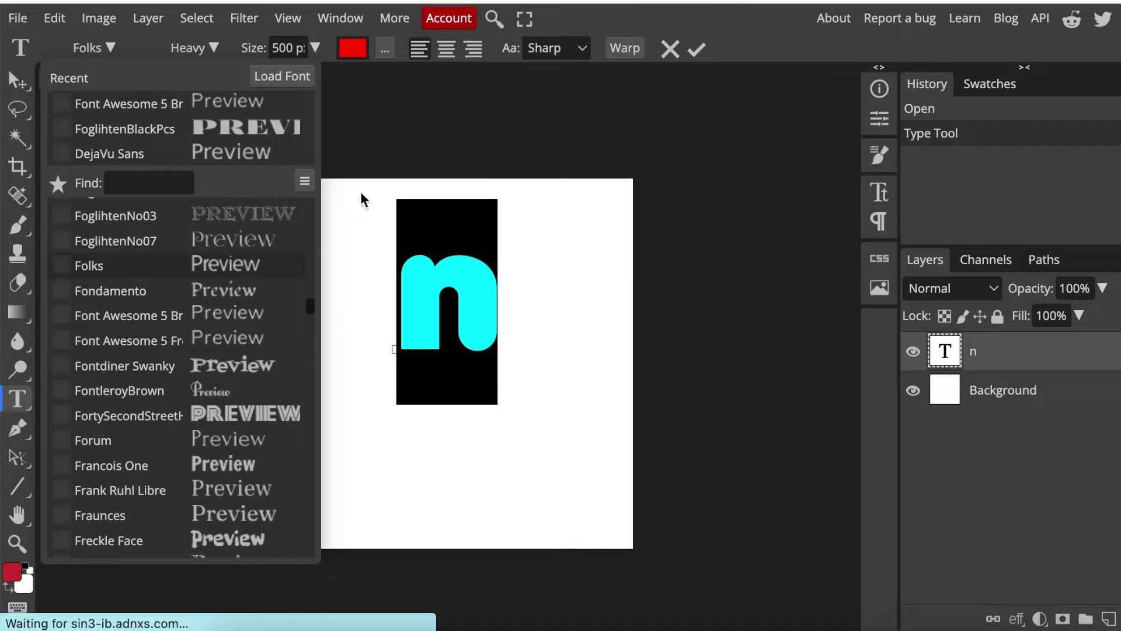
left_click(699, 50)
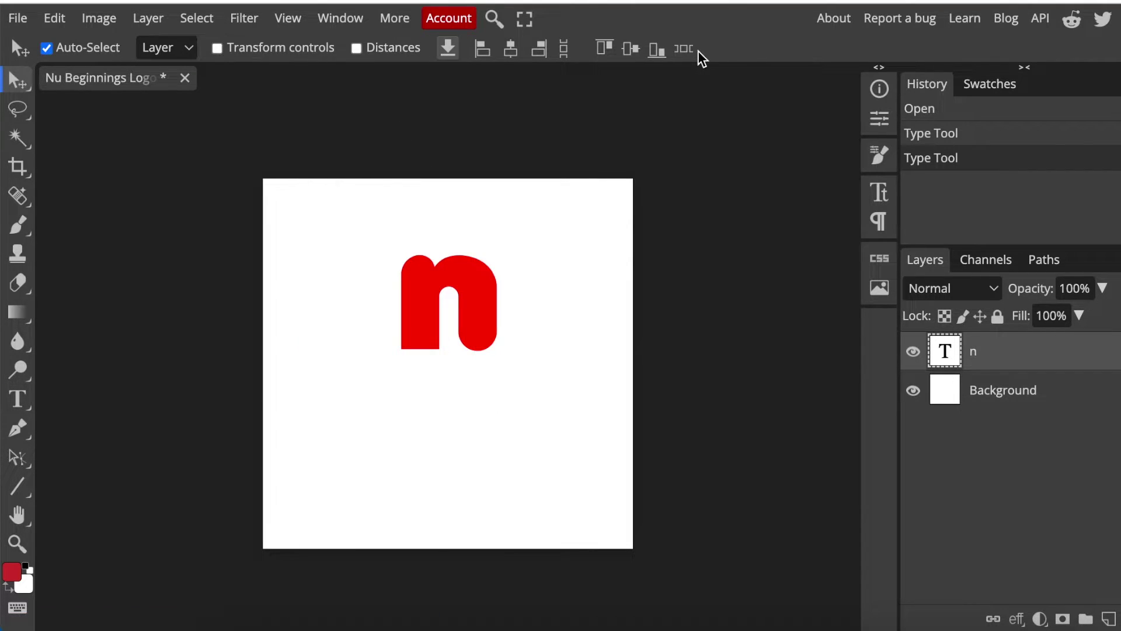
Step: Drag the red 'n' down and slightly left on the canvas
left_click_drag(420, 290, 352, 335)
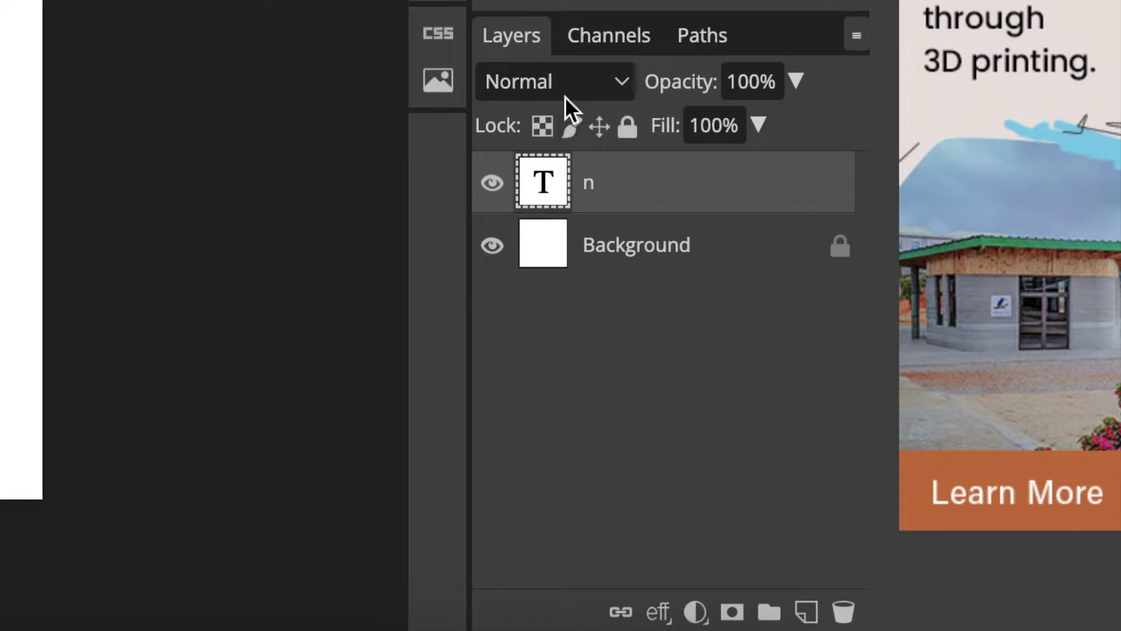
Step: Try moving the locked Background layer, view its options, then reselect the 'n' layer
mouse_move(671, 243)
left_mouse_down()
mouse_move(666, 250)
mouse_move(650, 157)
mouse_move(657, 244)
left_mouse_up()
right_click(658, 250)
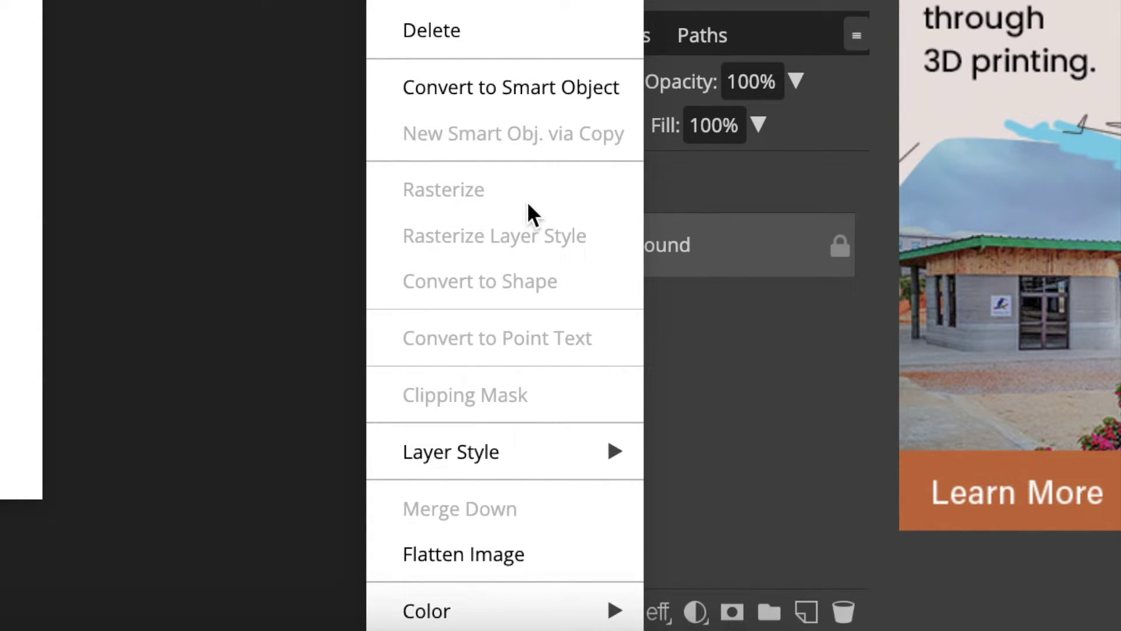
left_click(685, 285)
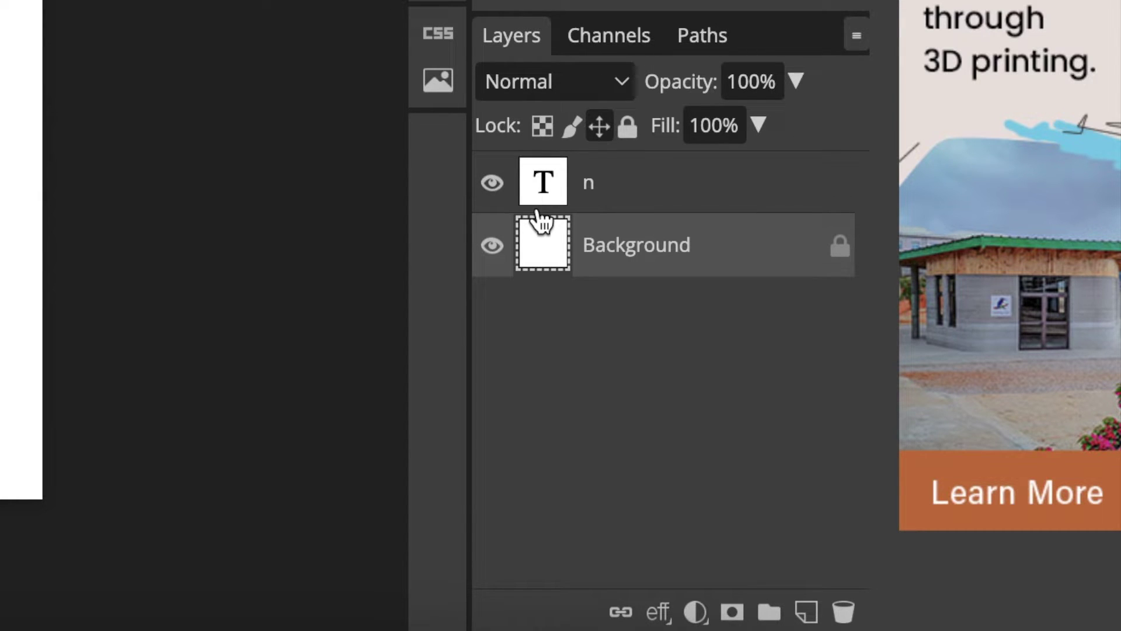
key("alt+bracketright")
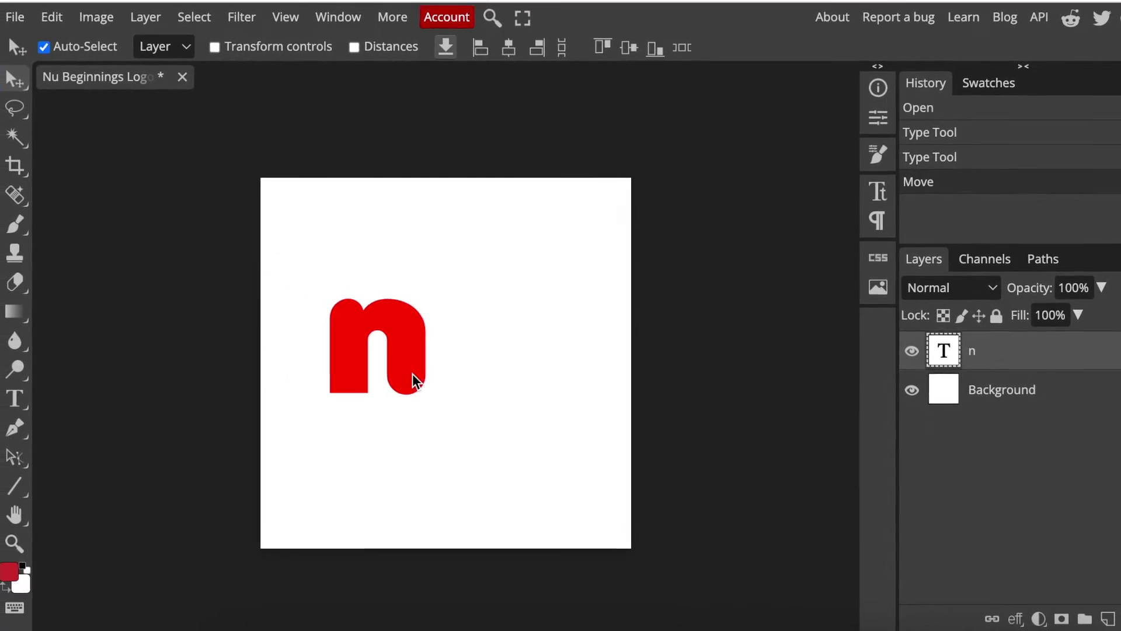
Step: Type a lowercase 'u' right of the 'n' and colour it green (00ff00)
left_click(18, 403)
left_click(461, 345)
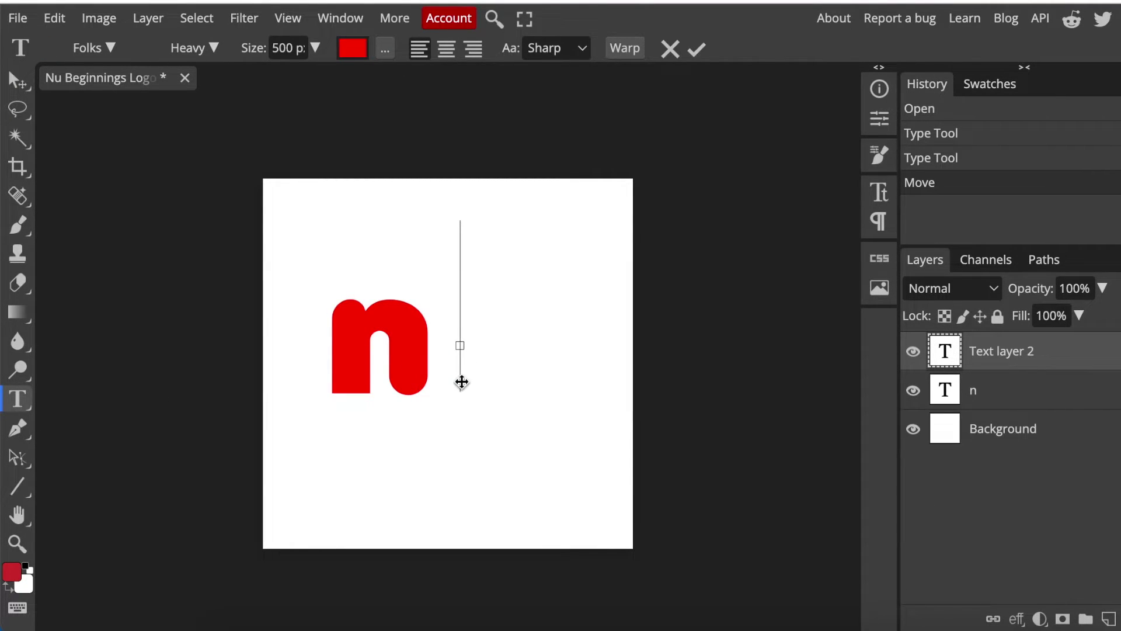
type("u")
left_click_drag(551, 292, 463, 288)
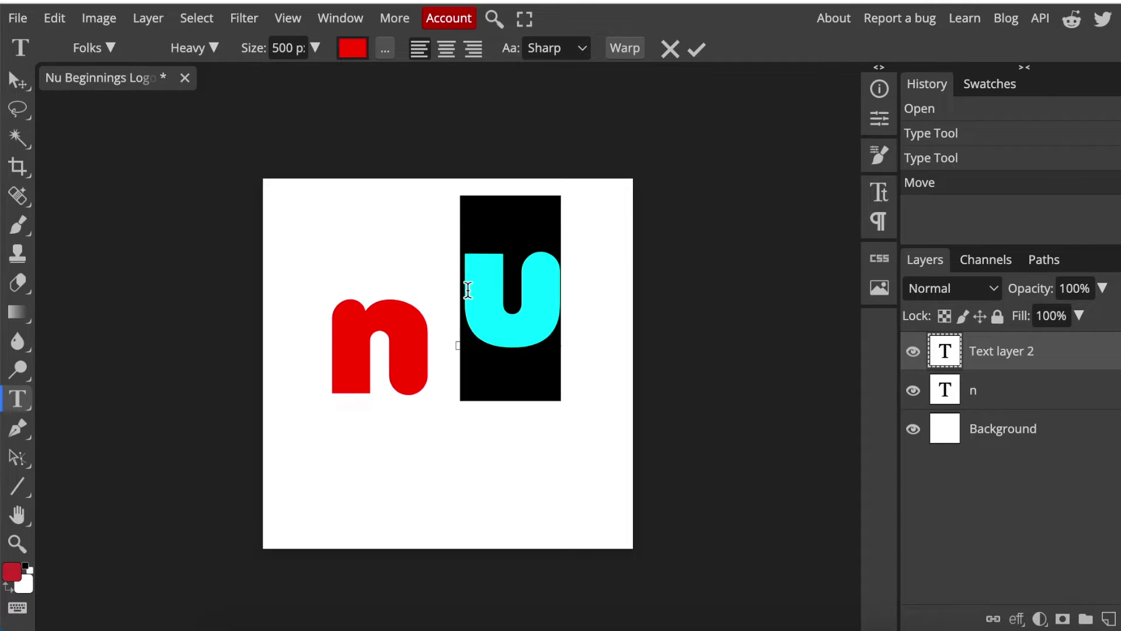
left_click(353, 48)
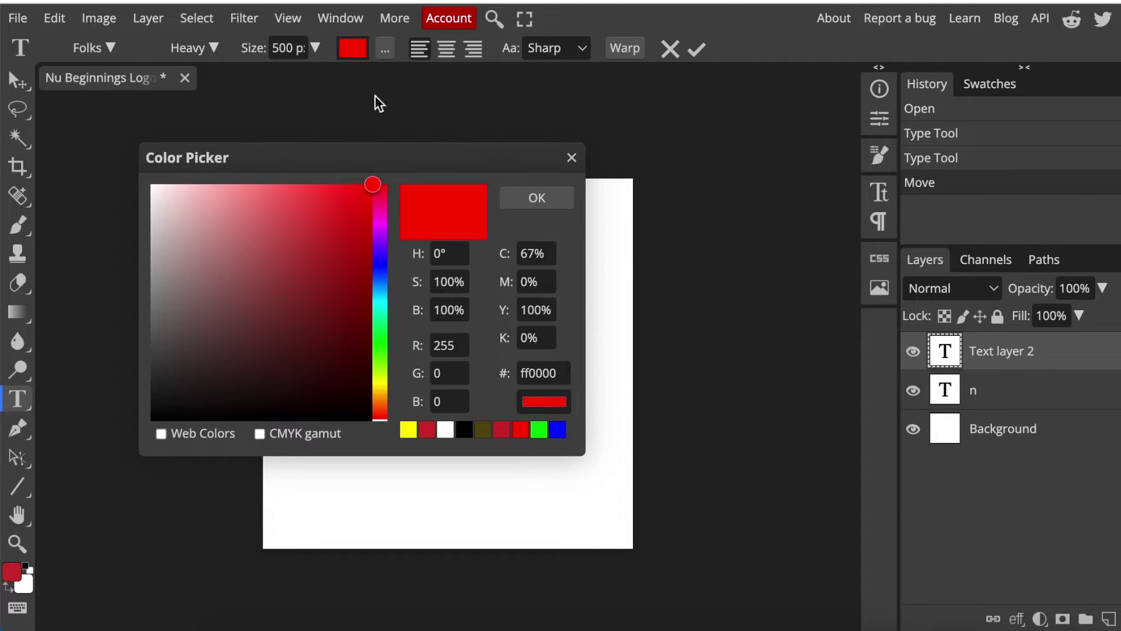
left_click(539, 430)
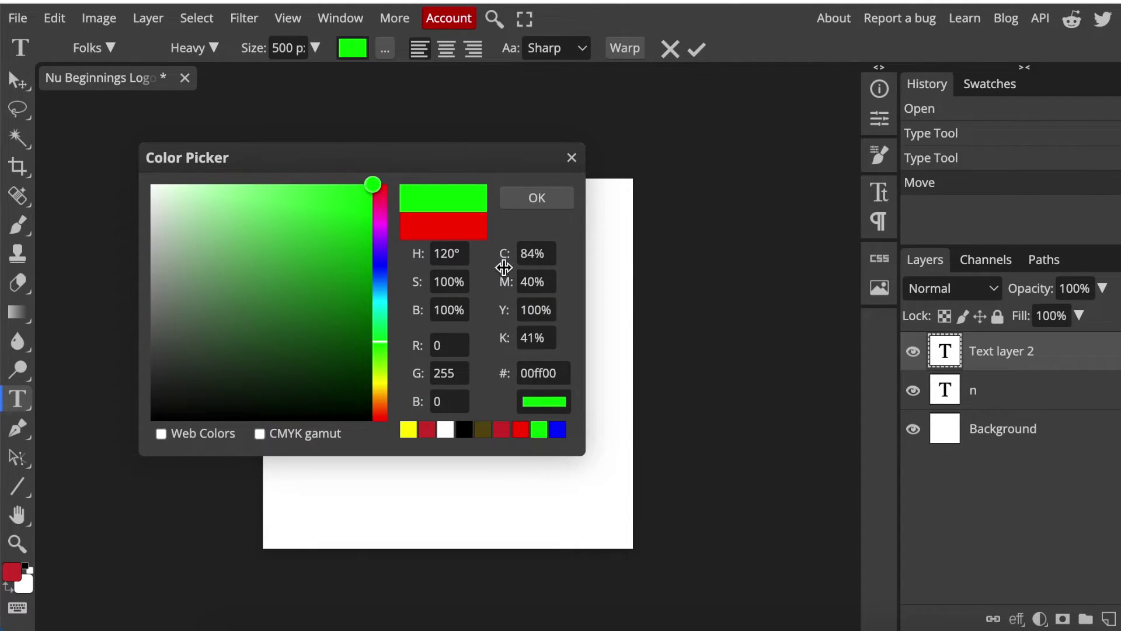
left_click(538, 200)
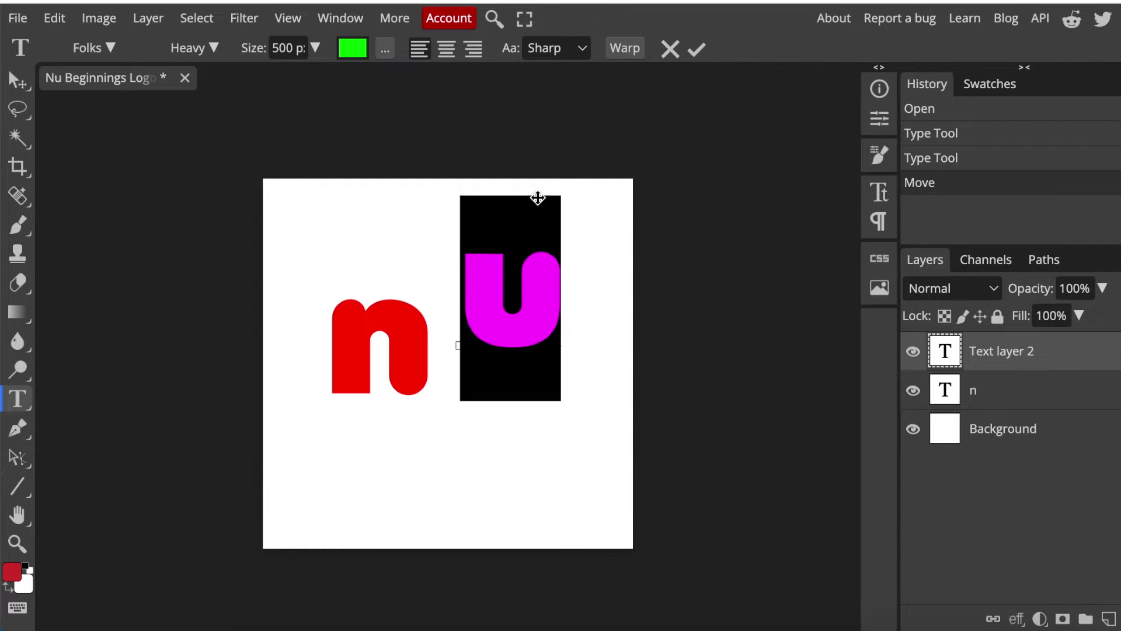
left_click(698, 55)
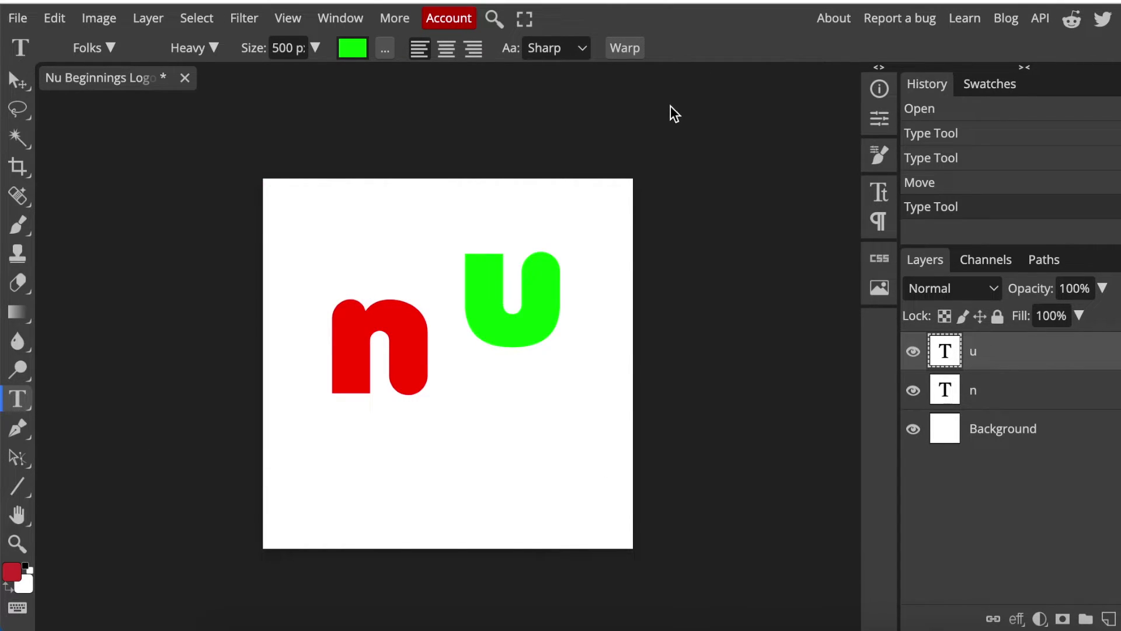
Step: Move the green 'u' down beside the red 'n'
left_click(565, 285)
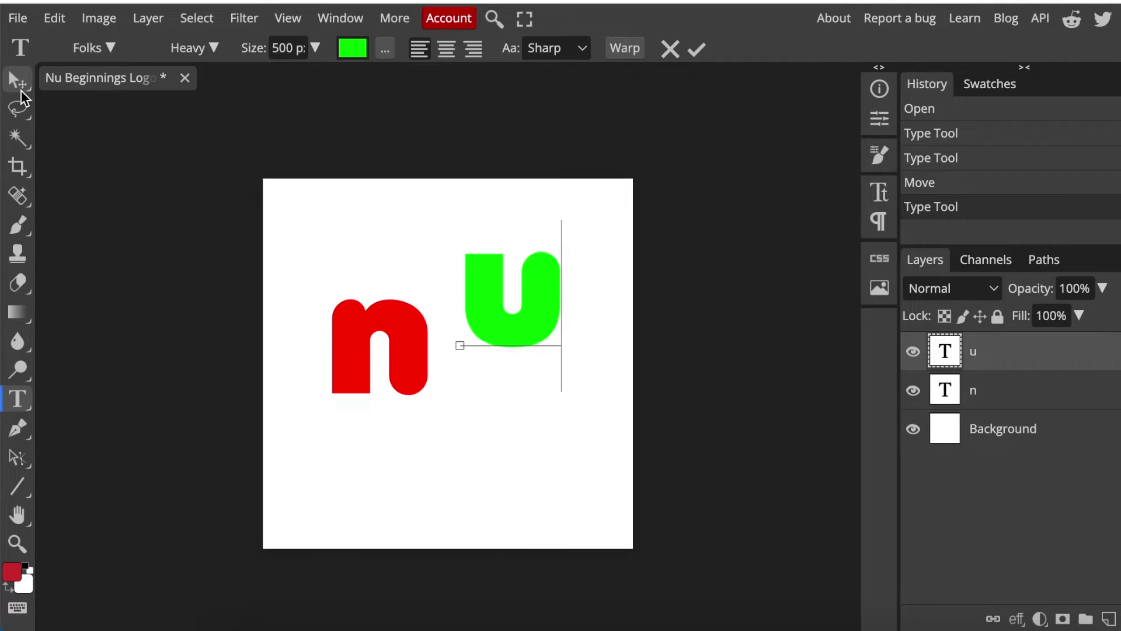
left_click(21, 89)
left_click_drag(522, 313, 509, 362)
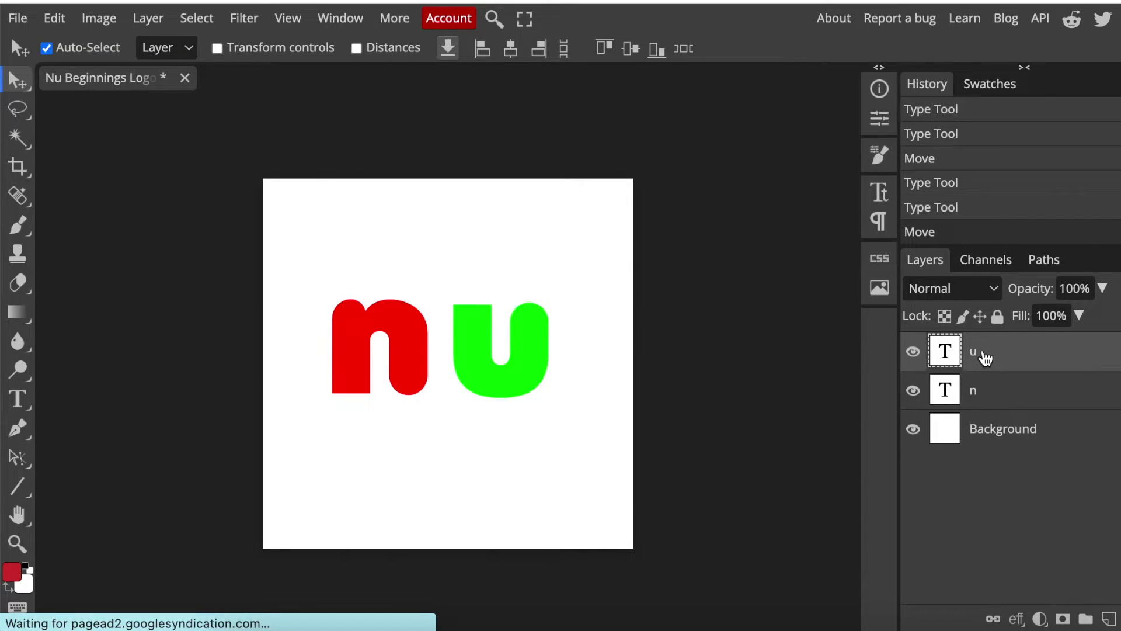
Step: Nudge the red 'n' right and the green 'u' left so they sit snugly together
left_click_drag(398, 352, 404, 350)
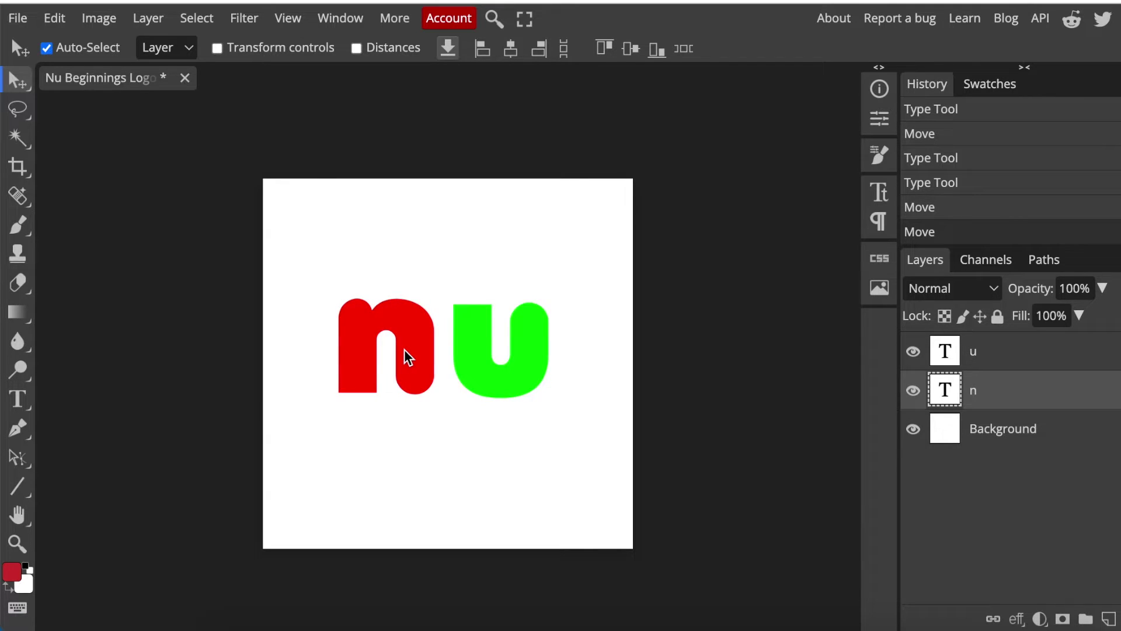
left_click_drag(497, 349, 491, 350)
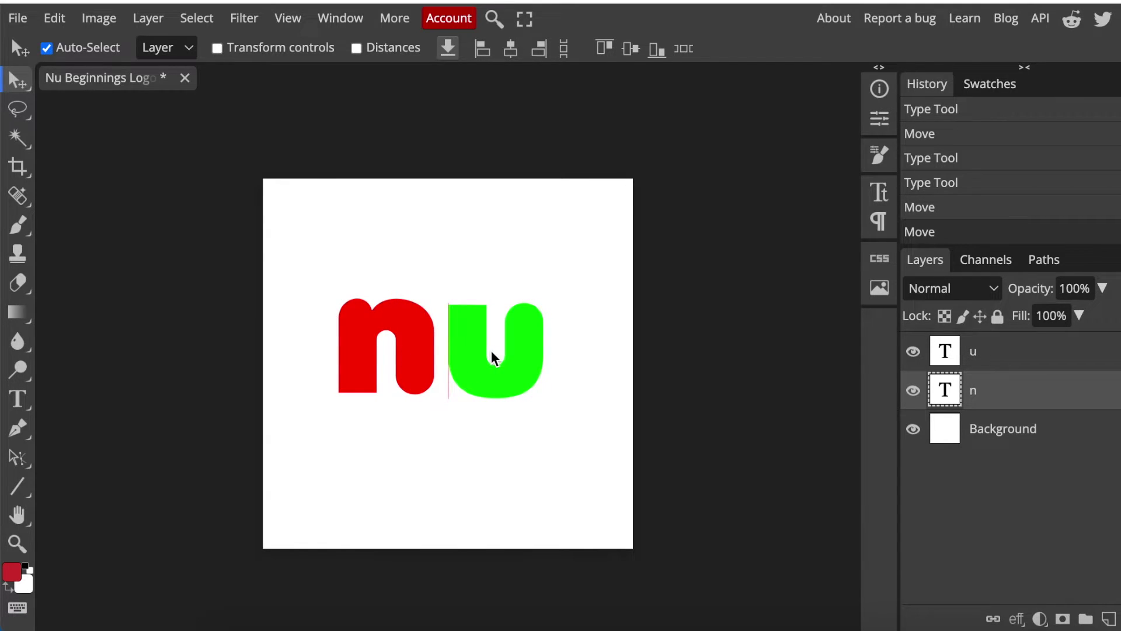
left_click_drag(419, 357, 422, 358)
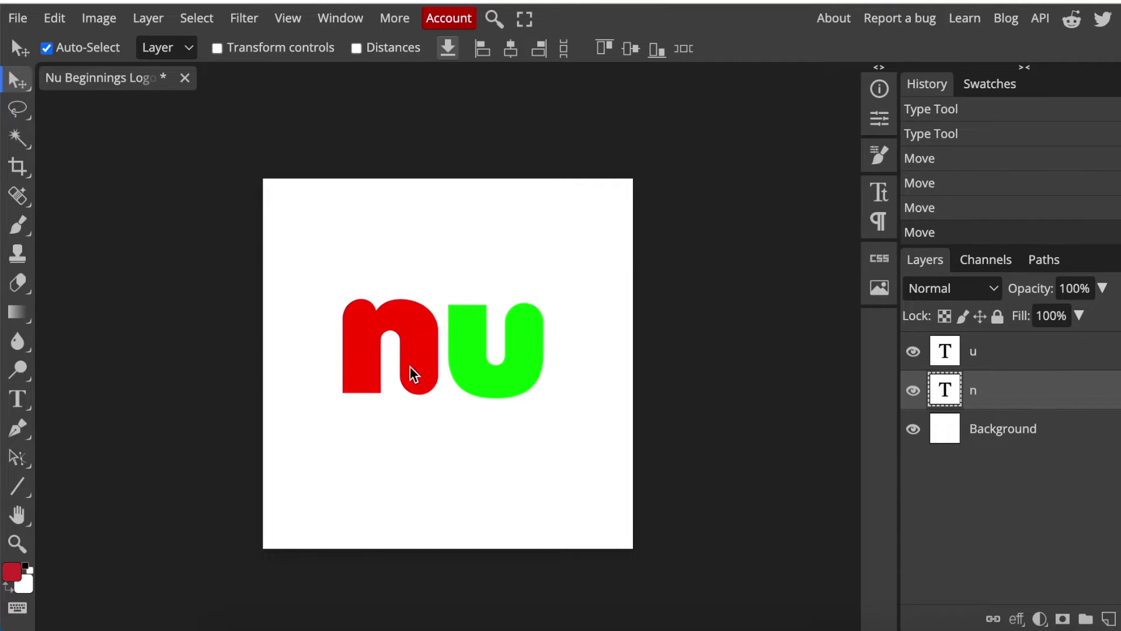
left_click(27, 407)
Step: Set the text size to 100 px for new text below the letters
left_click(86, 407)
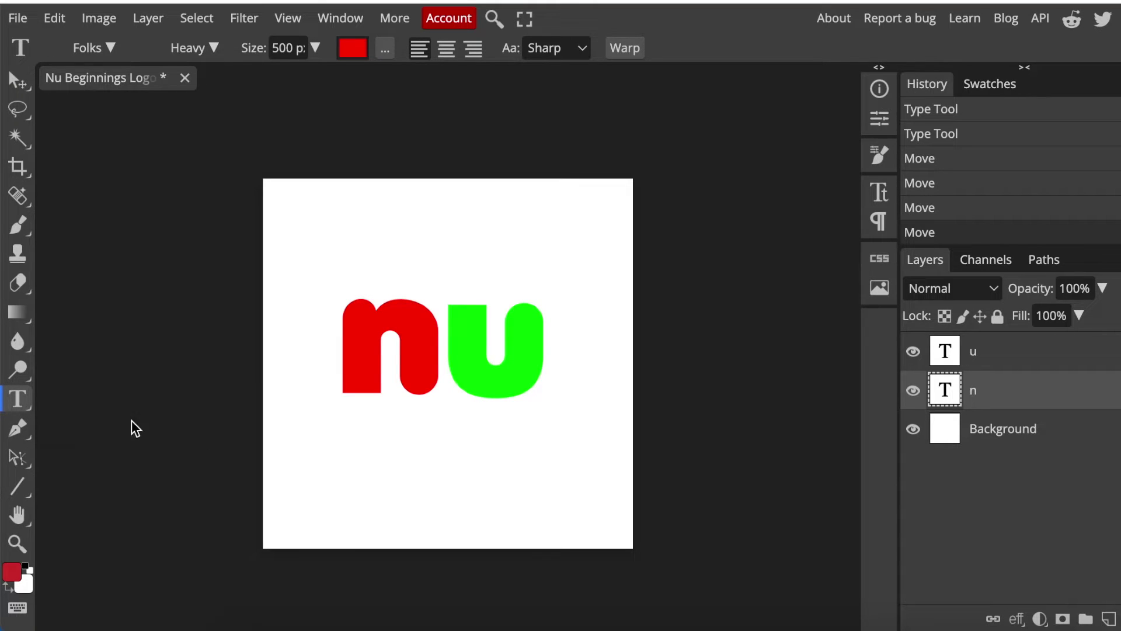
left_click(358, 480)
left_click(295, 50)
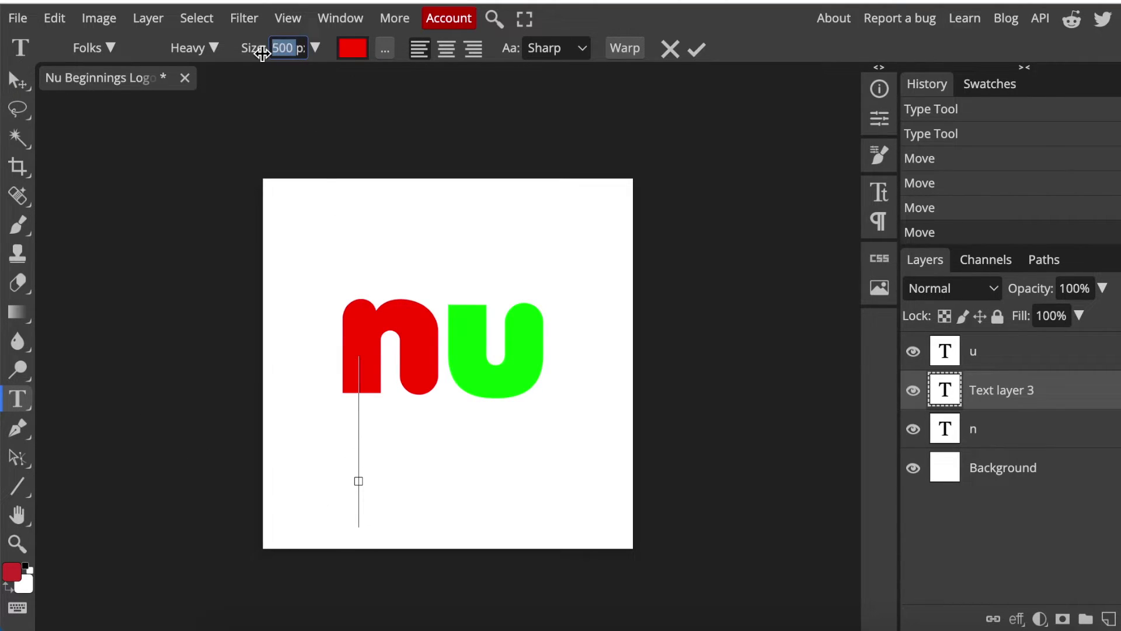
type("100")
key("Return")
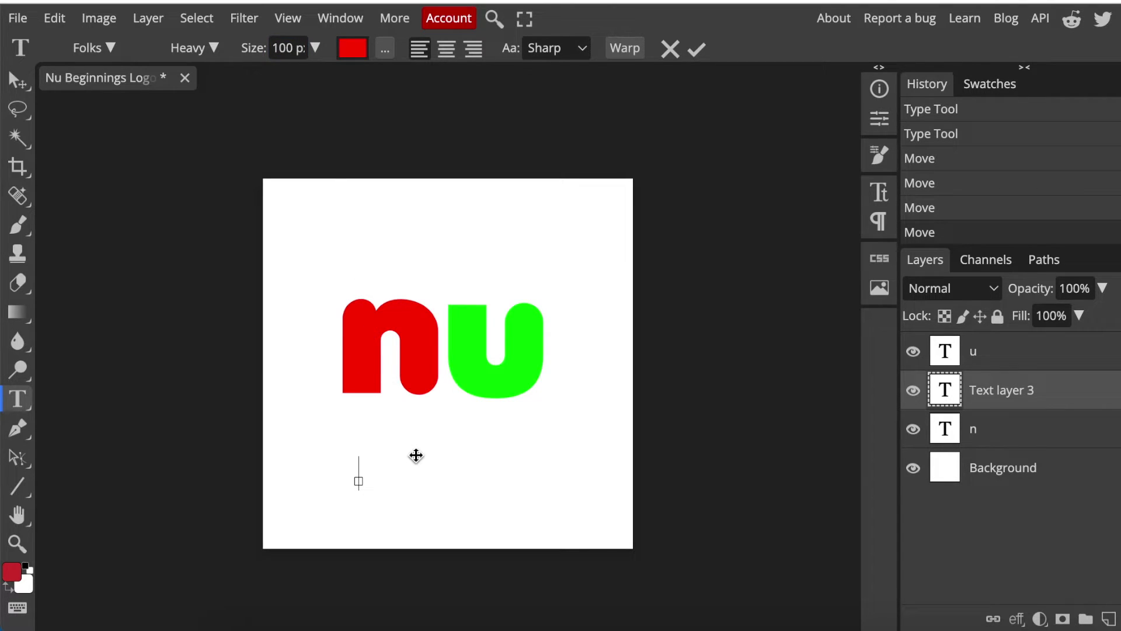
key("Escape")
key("b")
key("t")
Step: Type 'BEGINNINGS' in green and move it up snug beneath 'nu'
left_click(354, 451)
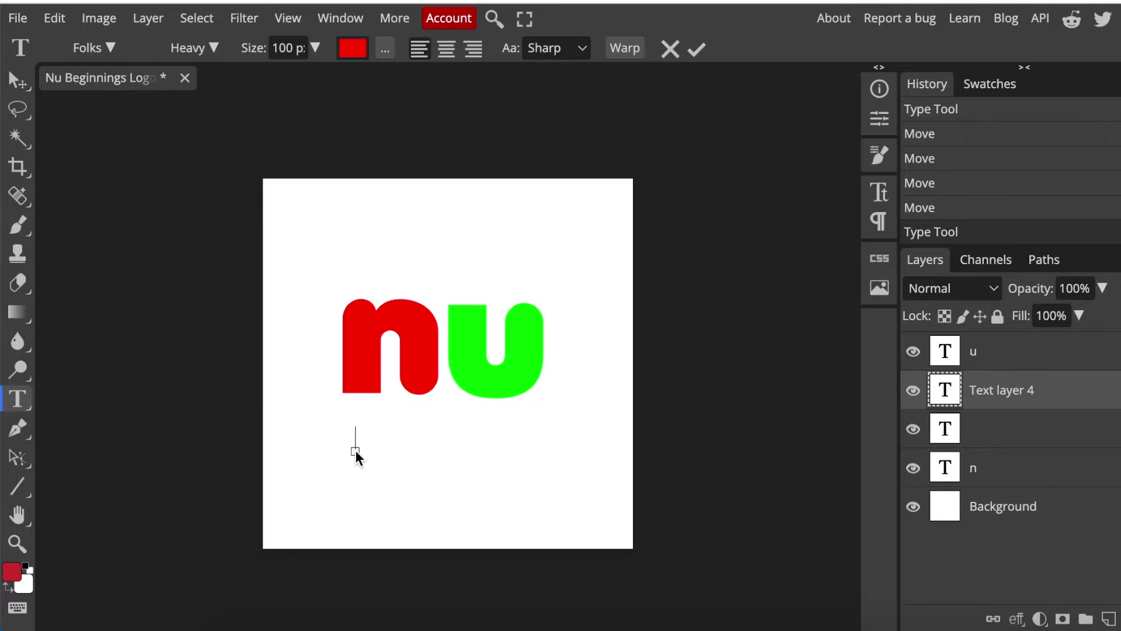
type("BEGINNINGS")
key("ctrl+a")
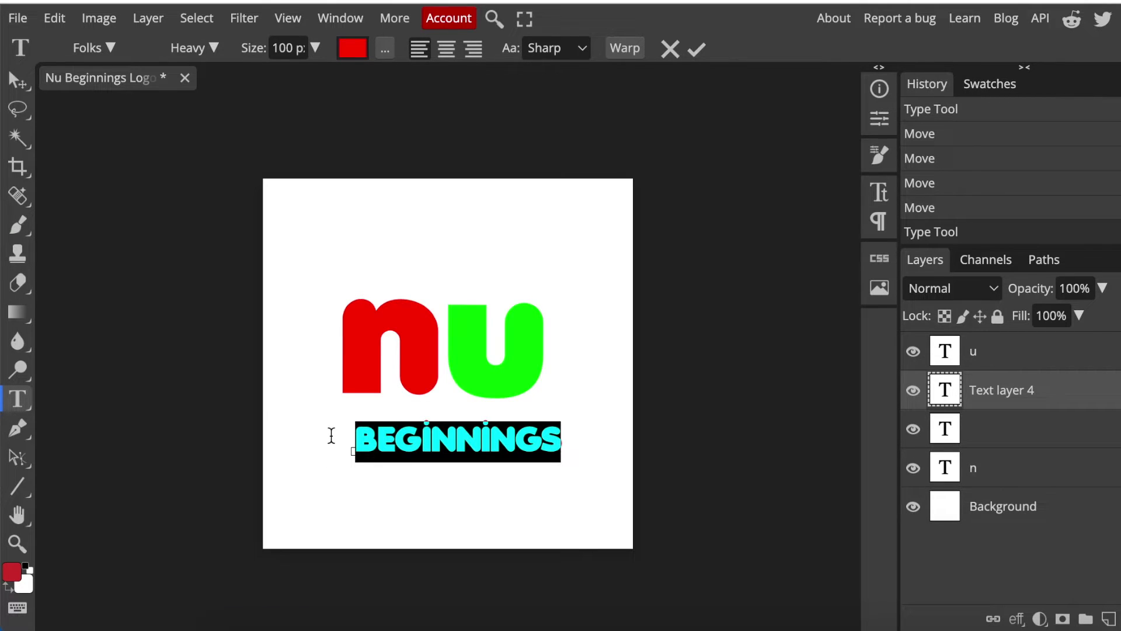
left_click(354, 50)
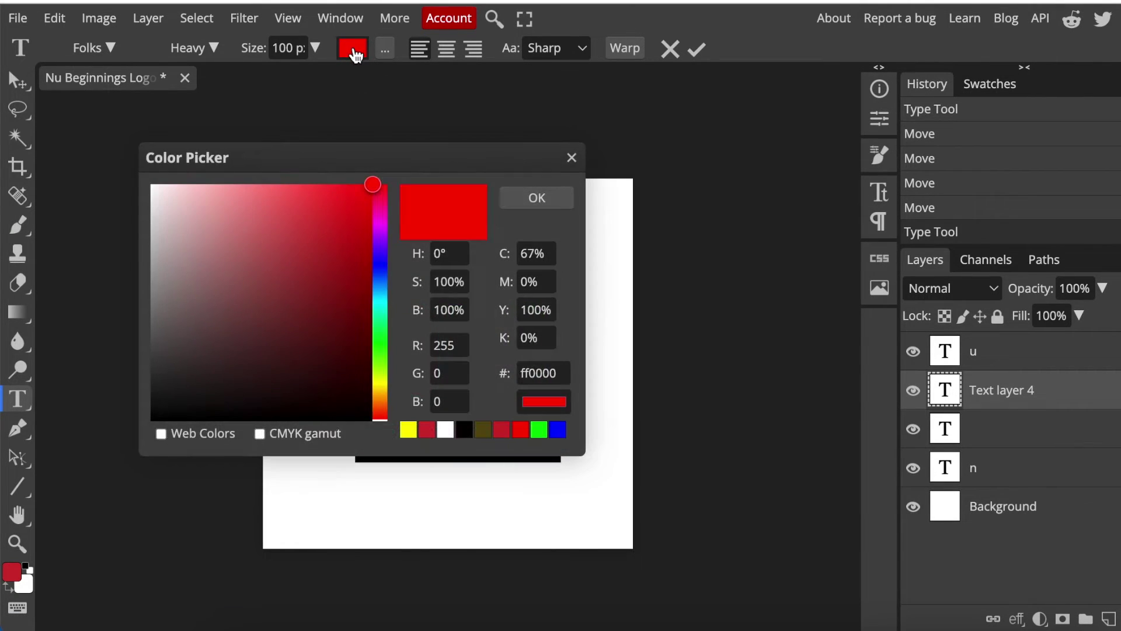
left_click(539, 430)
left_click(537, 198)
left_click(17, 82)
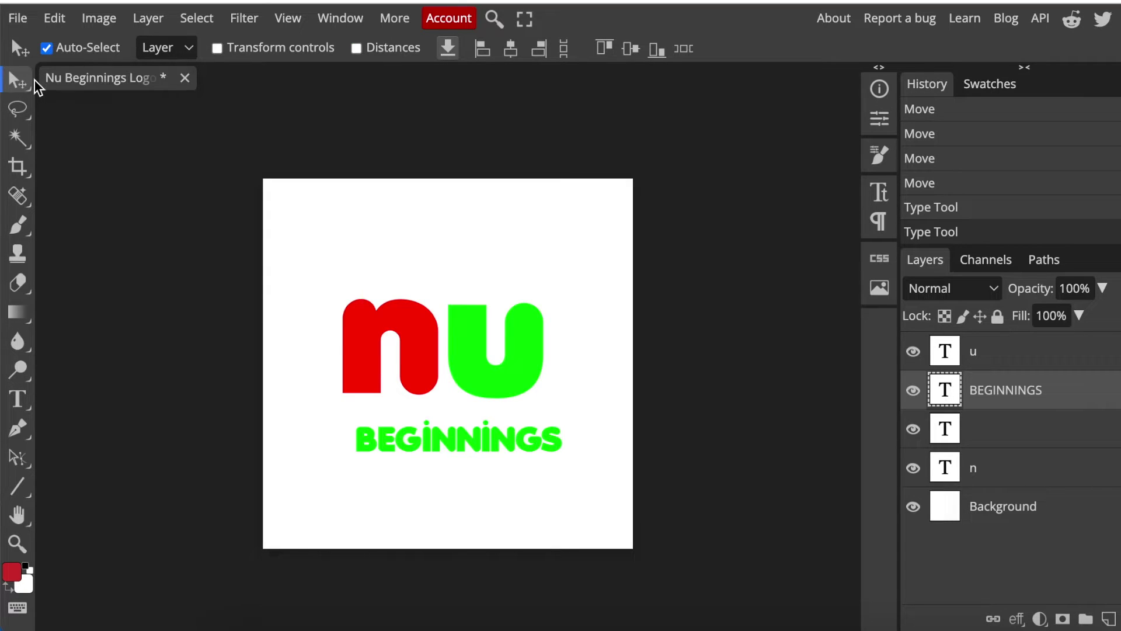
mouse_move(438, 454)
left_mouse_down()
mouse_move(424, 432)
mouse_move(424, 443)
left_mouse_up()
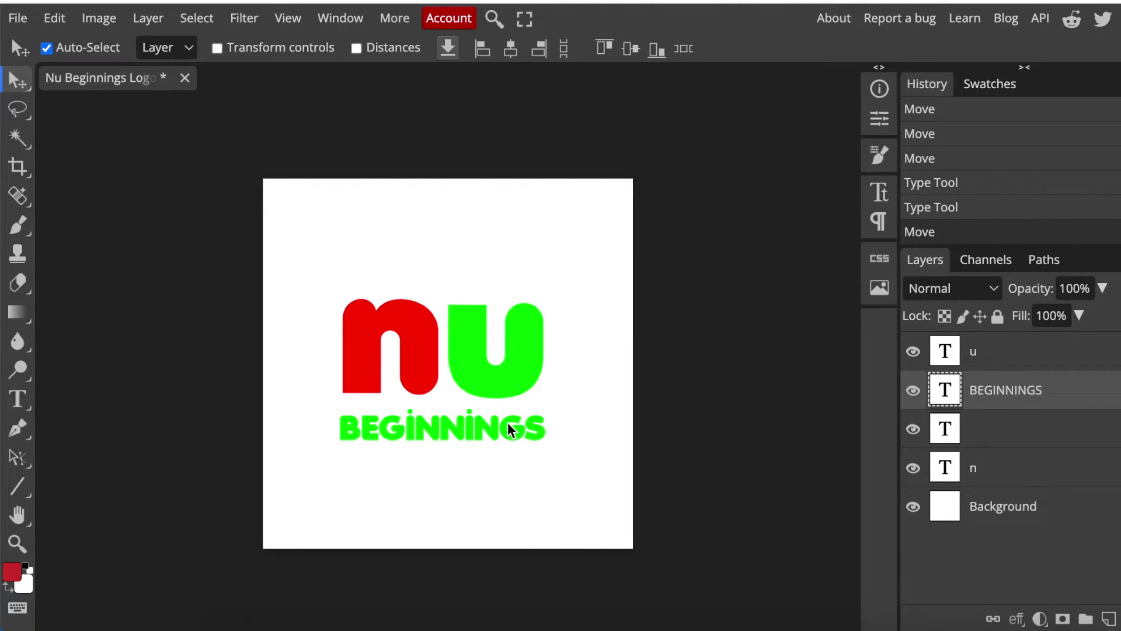
Step: Bring up the shape-type flyout from the toolbar's shape tool
right_click(27, 493)
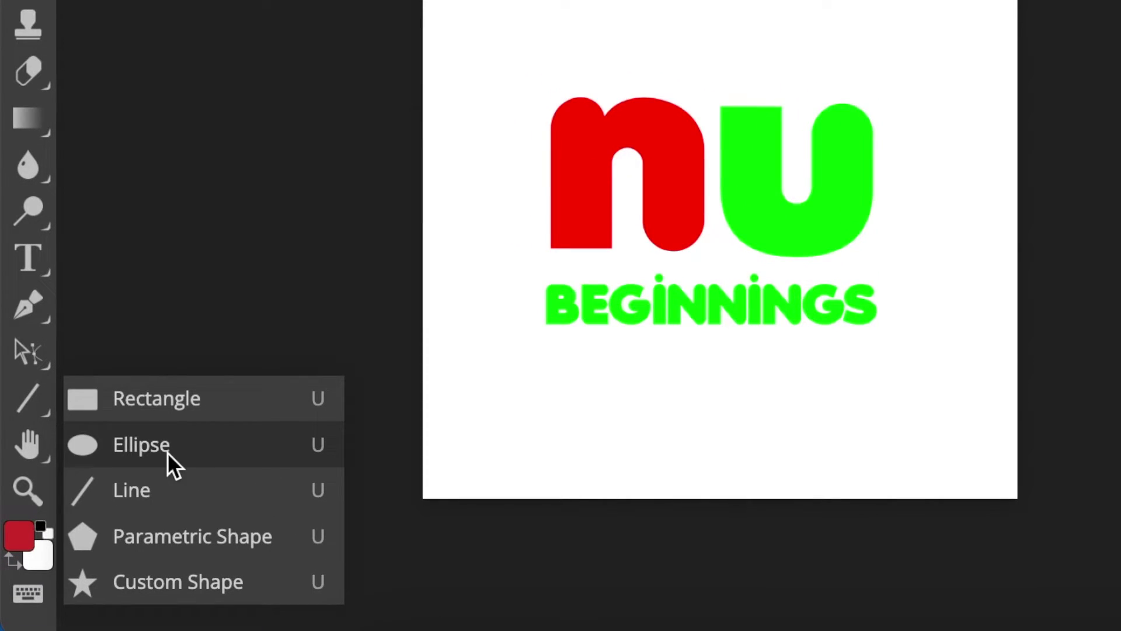
Step: Switch to the Ellipse tool and set the ellipse under the u to yellow, then white fill
left_click(167, 452)
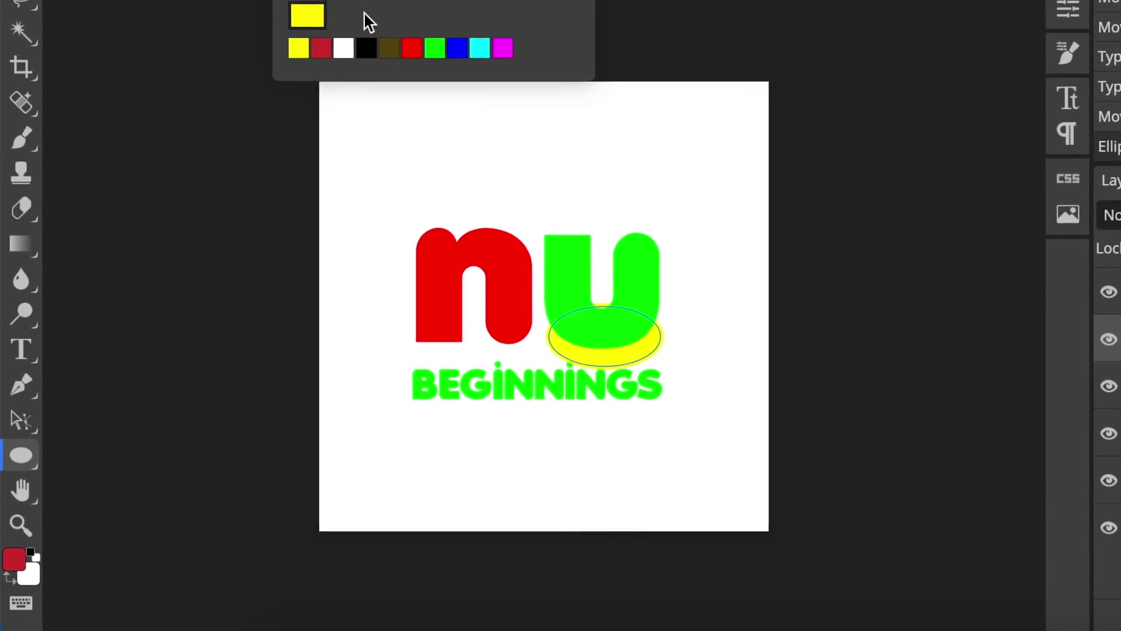
left_click(299, 86)
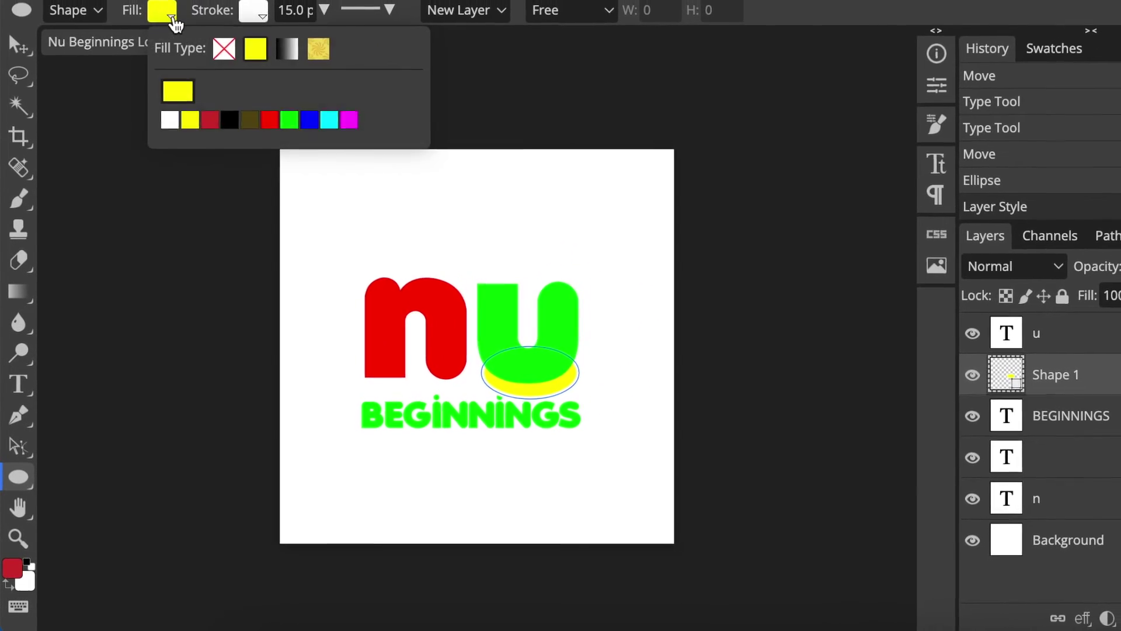
left_click(168, 147)
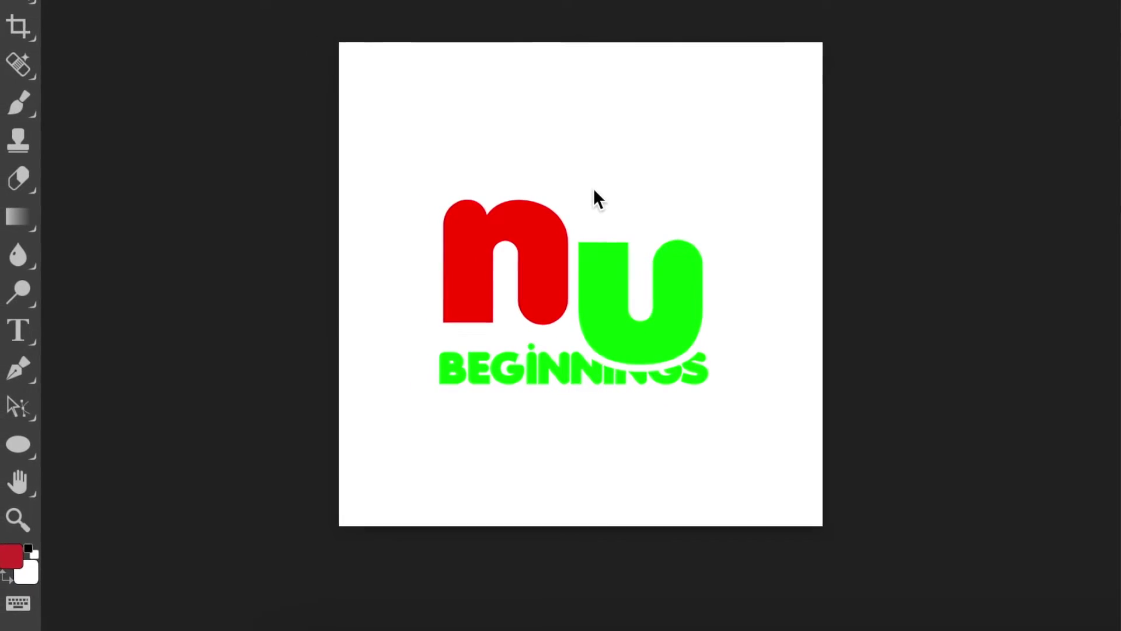
right_click(19, 448)
Step: Draw a small yellow-filled circle above the u
left_click(90, 478)
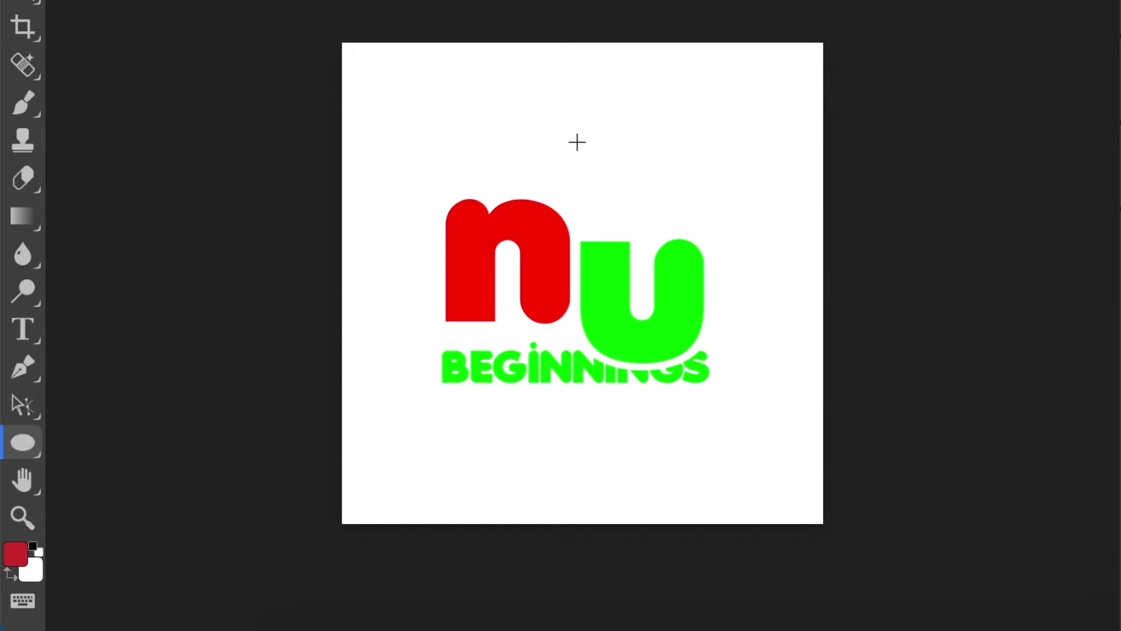
left_click_drag(583, 178, 630, 225)
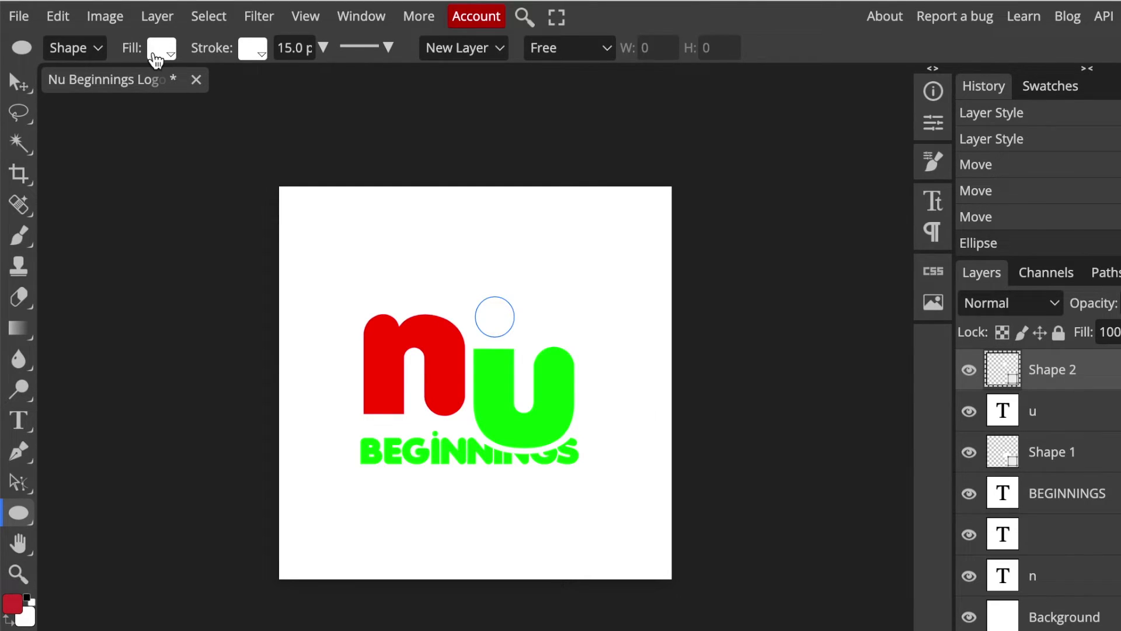
left_click(156, 56)
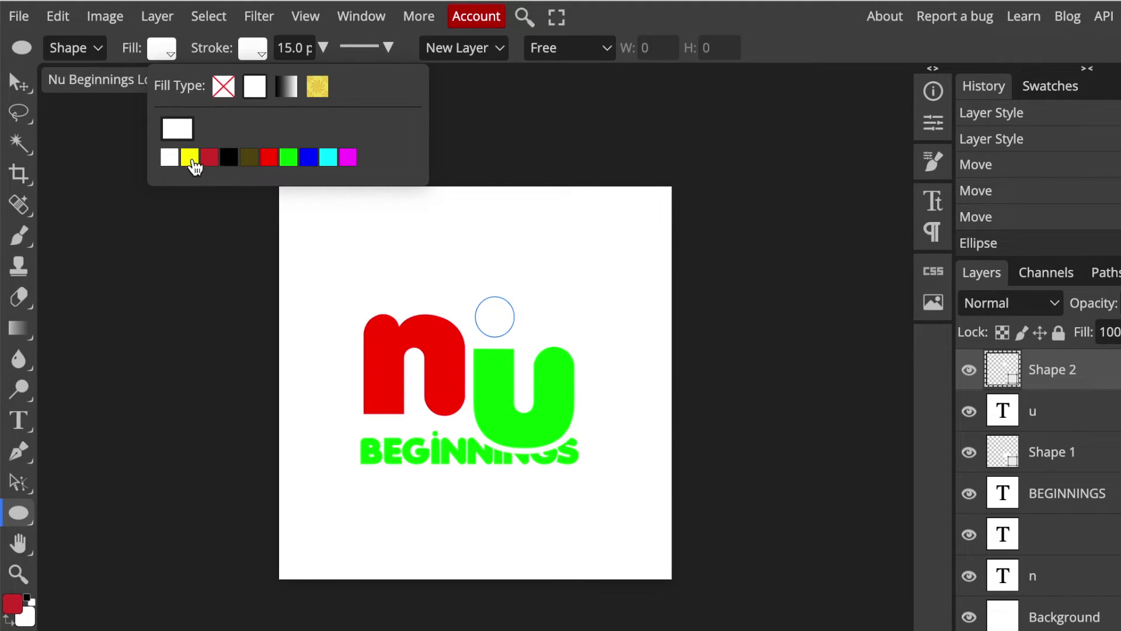
left_click(191, 163)
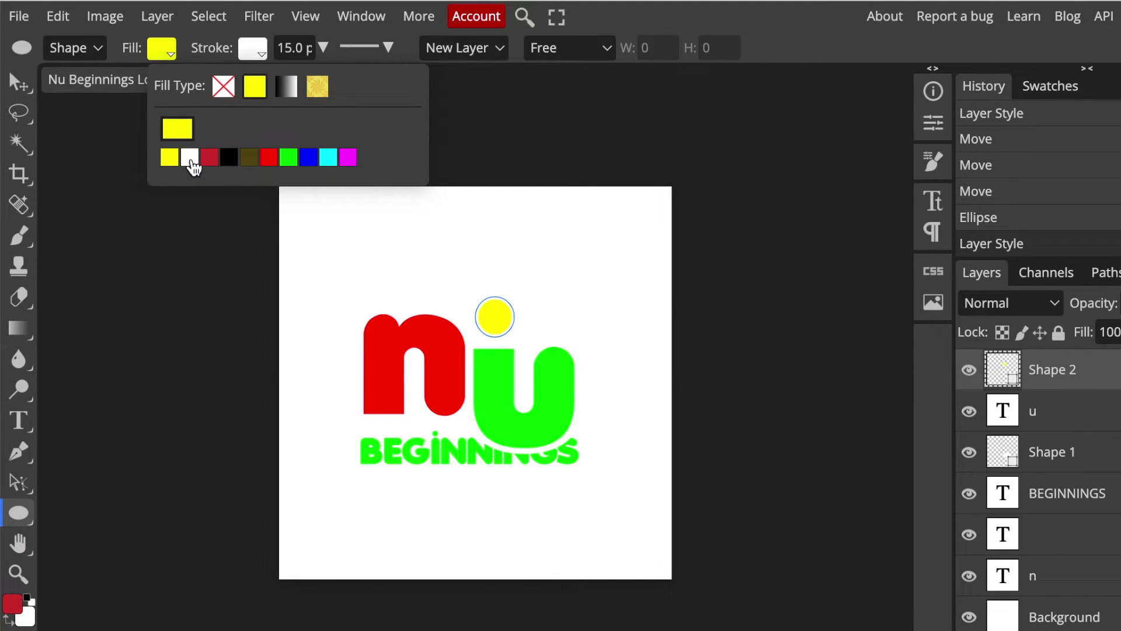
Step: Nudge the yellow circle slightly left and down with the Move tool
left_click(20, 87)
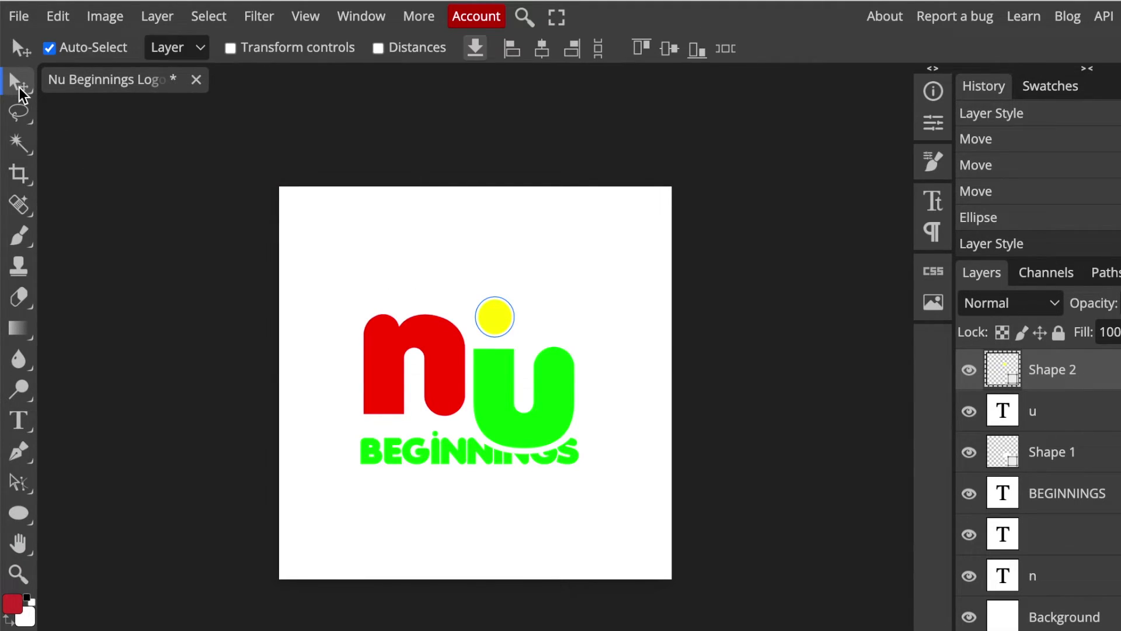
left_click(310, 241)
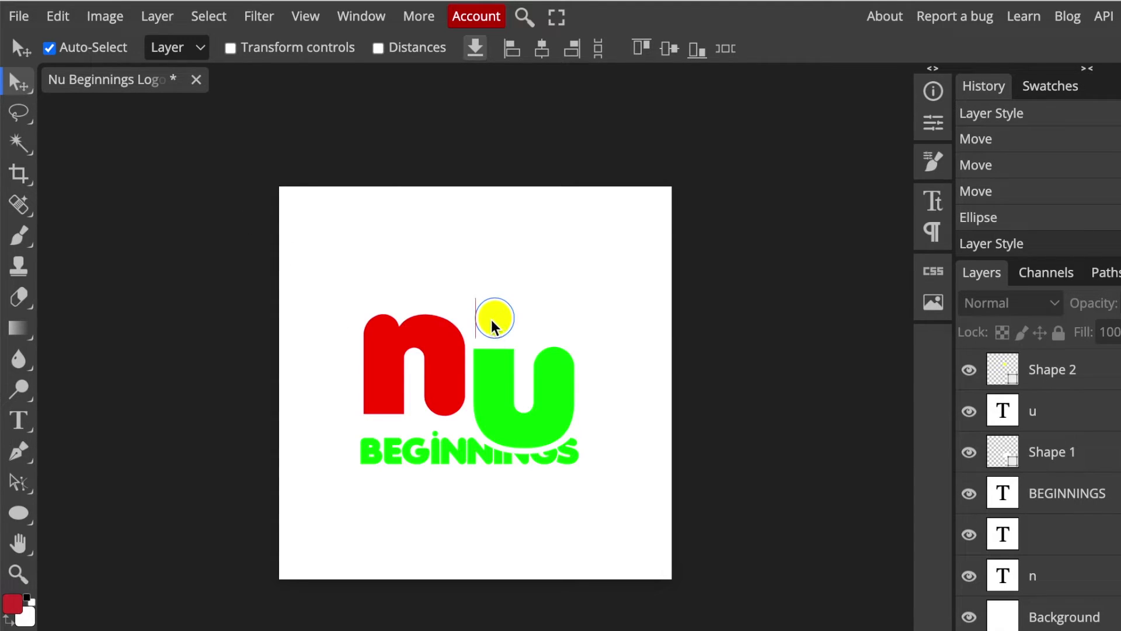
left_click_drag(496, 321, 493, 327)
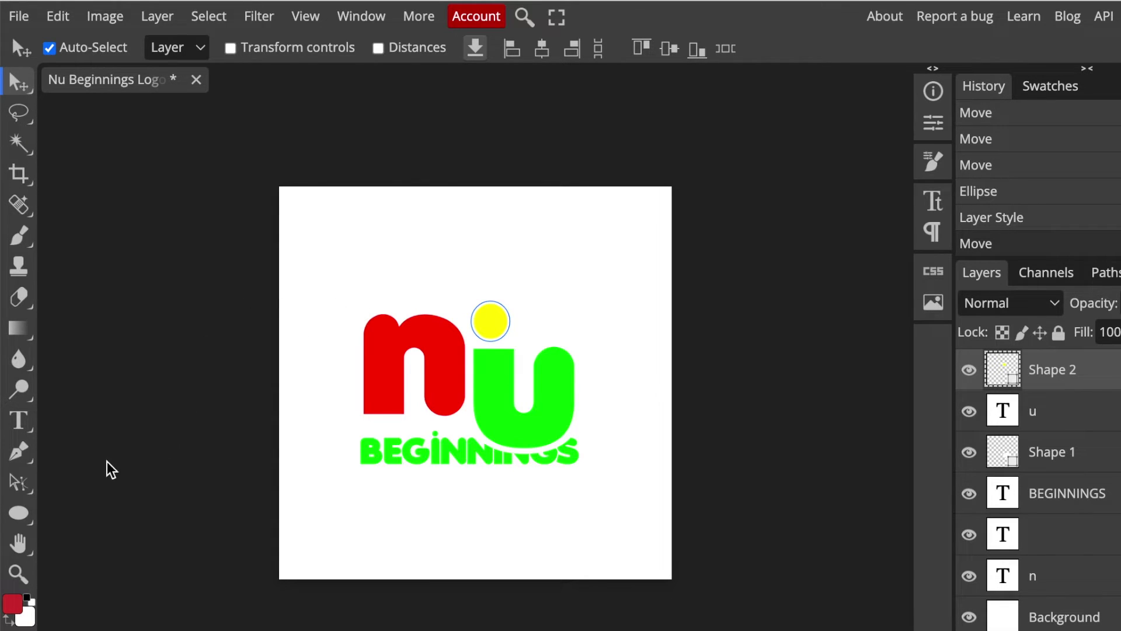
Step: Draw a short diagonal line beside the circle with a yellow stroke as the first ray
right_click(32, 527)
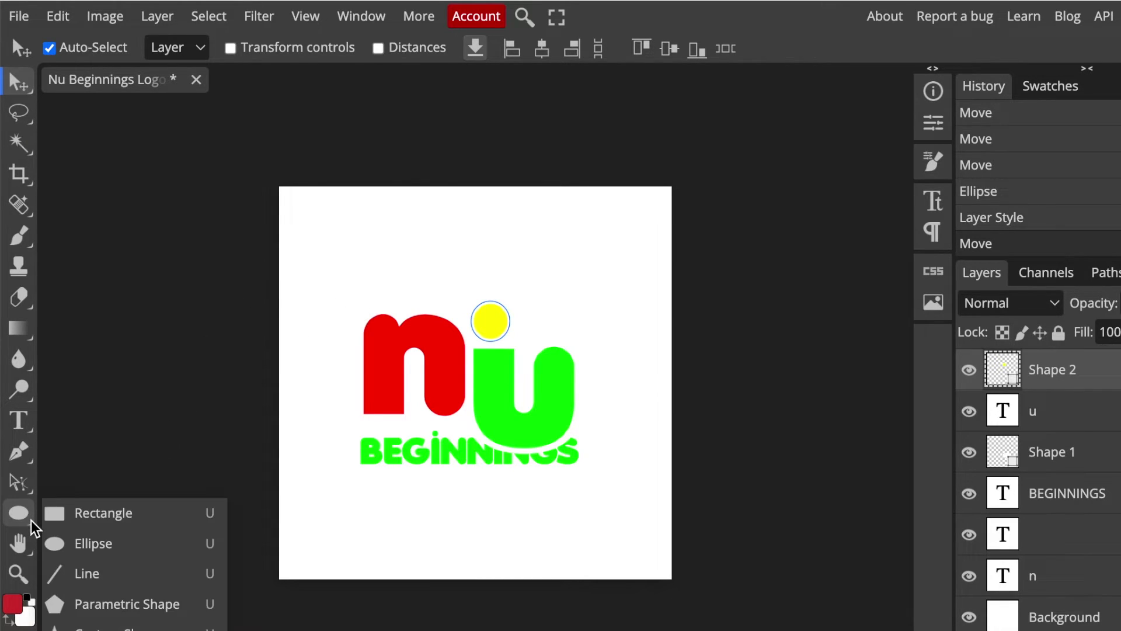
left_click(82, 573)
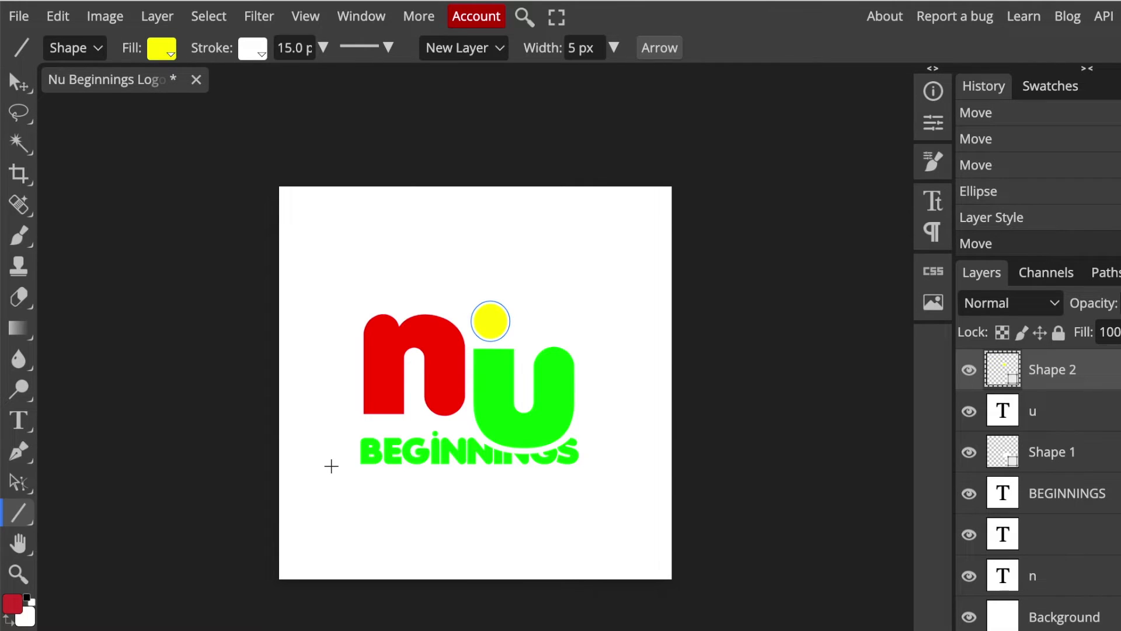
key("ctrl+plus")
key("ctrl+plus")
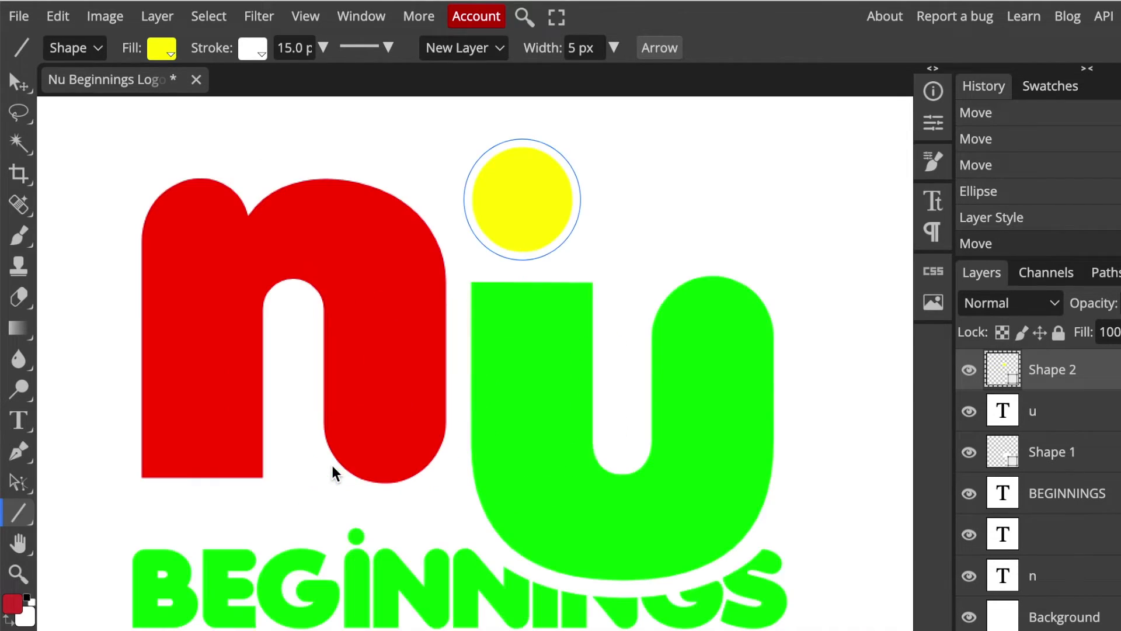
scroll(332, 465, "up", 1)
scroll(332, 465, "up", 5)
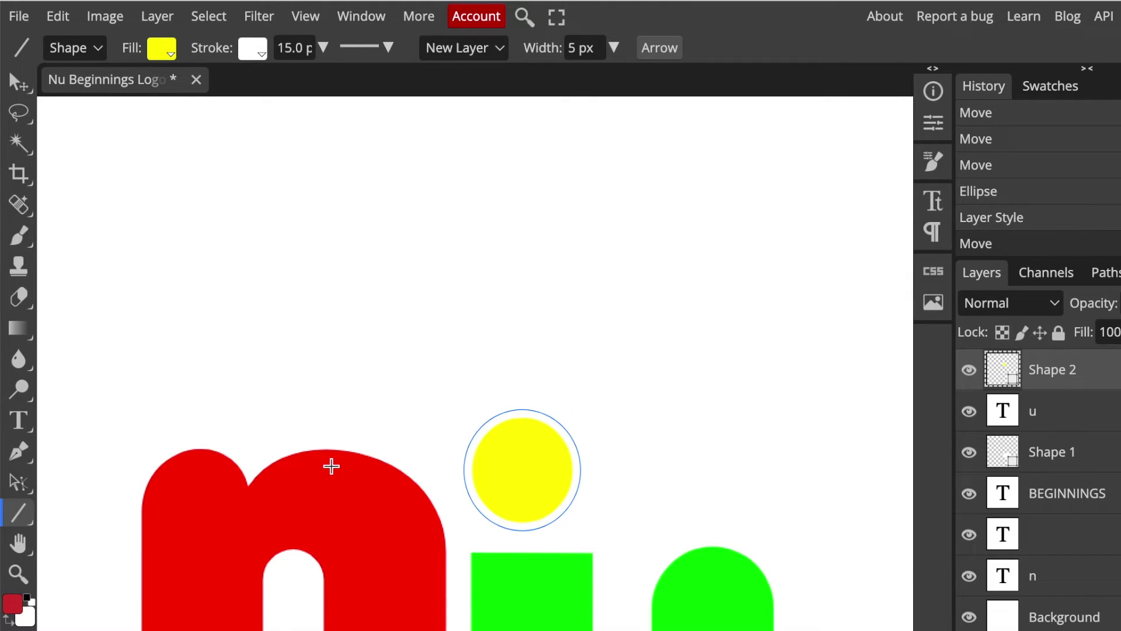
scroll(332, 466, "down", 2)
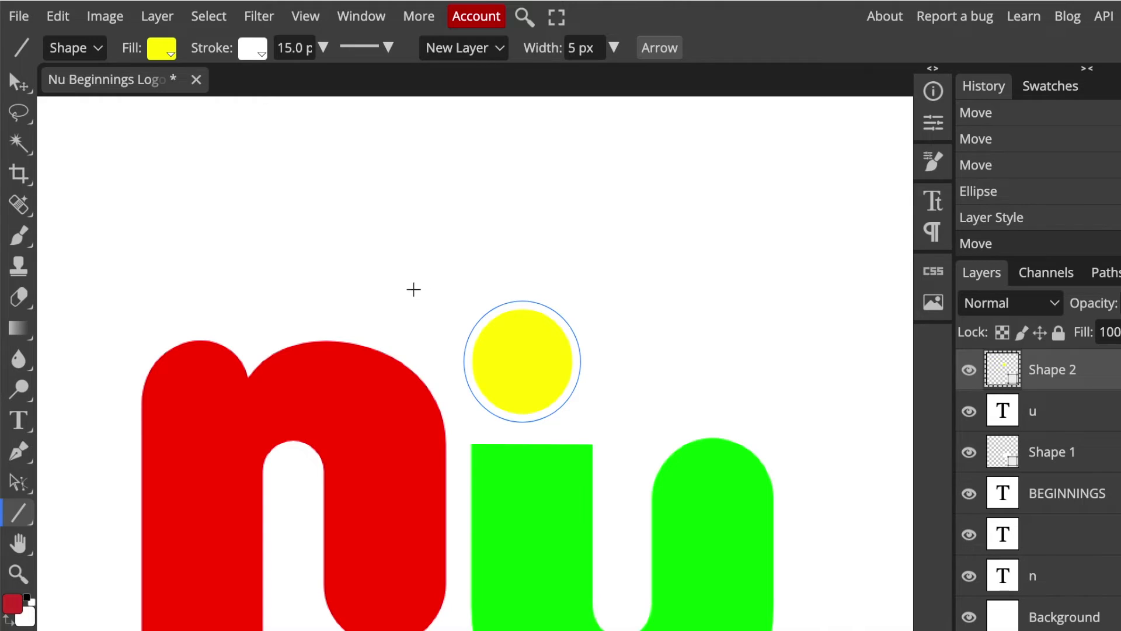
left_click_drag(424, 297, 455, 332)
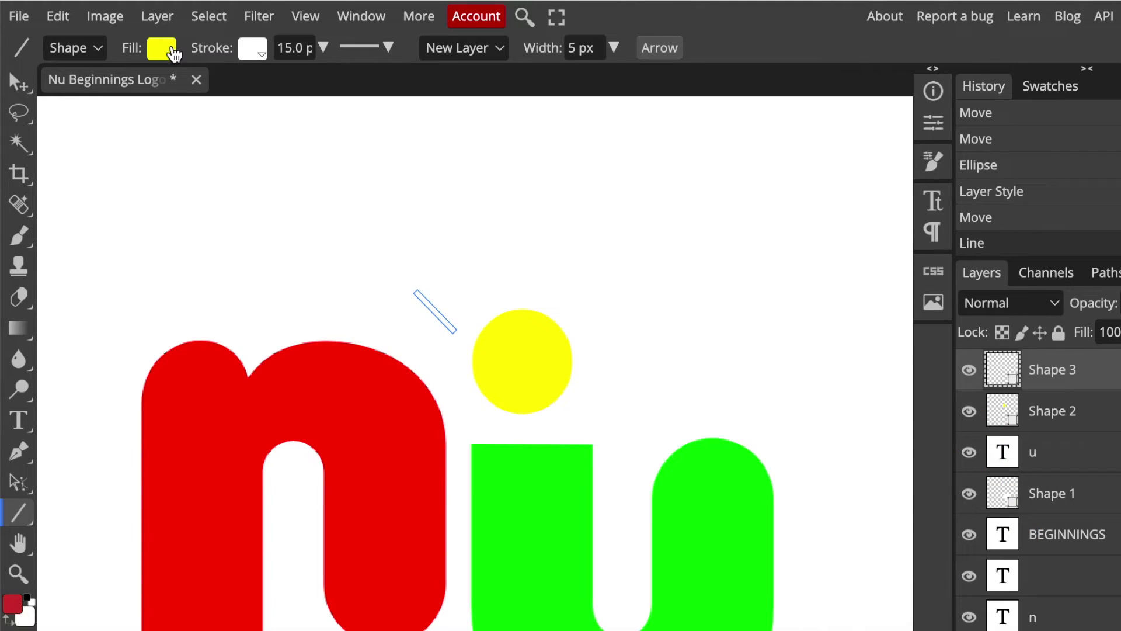
left_click(256, 53)
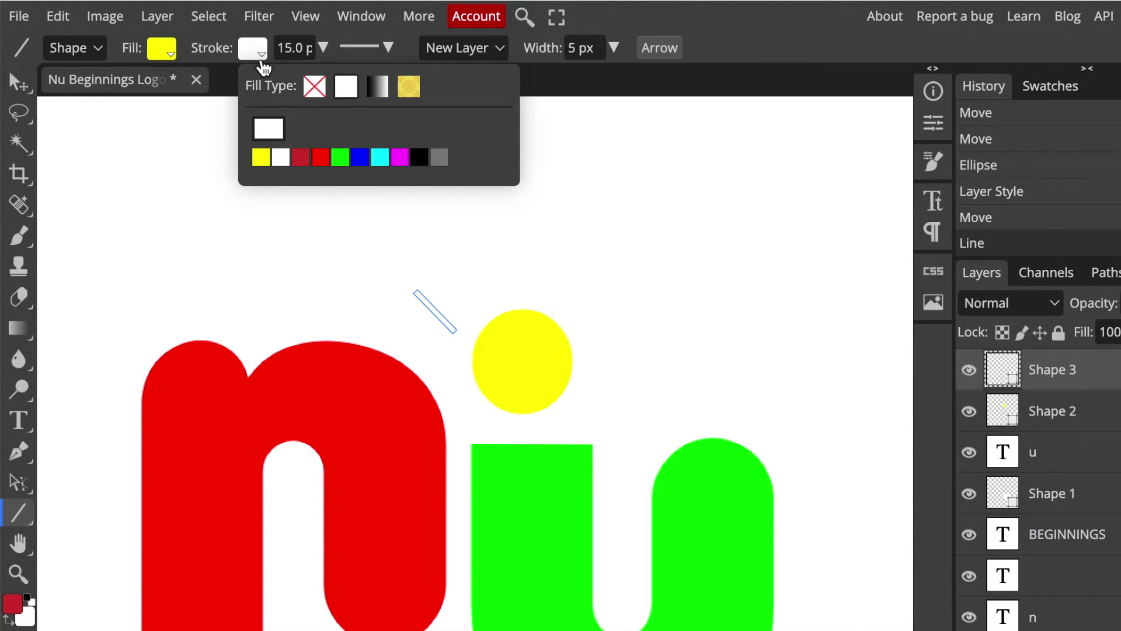
left_click(261, 157)
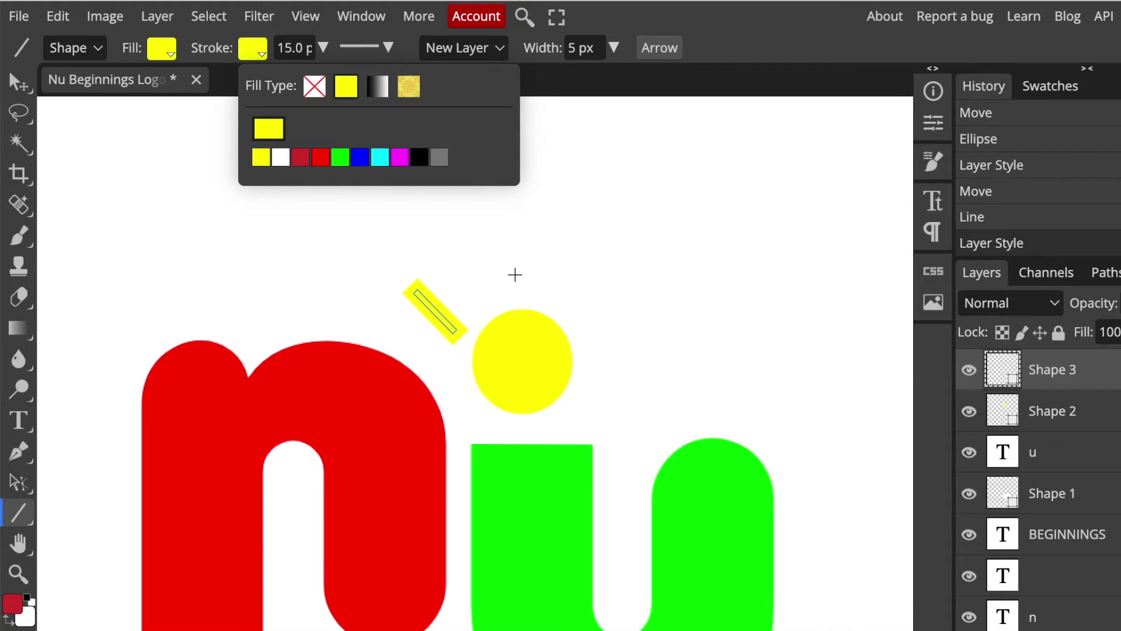
Step: Duplicate the yellow ray to the sun's right and rotate the copy to about 42°
key("v")
left_click_drag(435, 312, 498, 263)
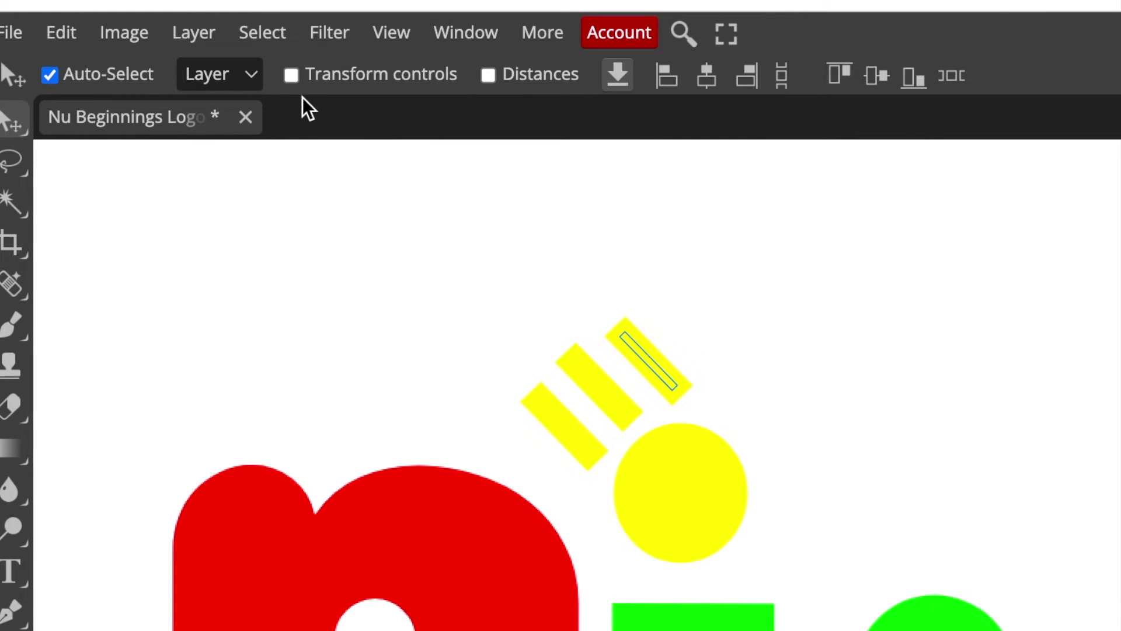
left_click(290, 74)
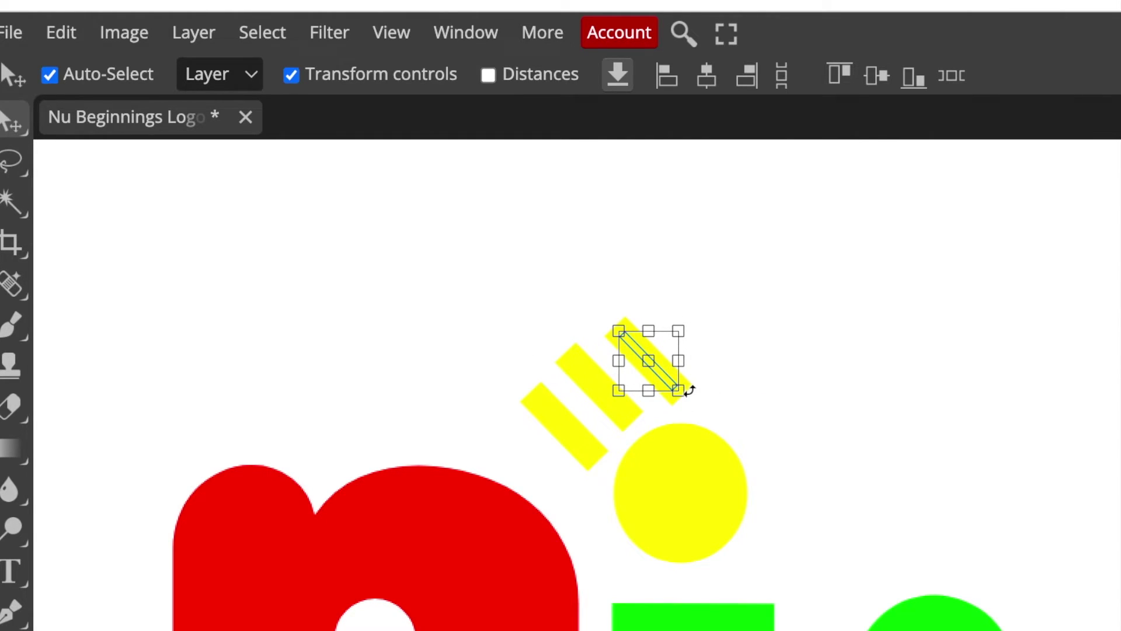
left_click_drag(689, 395, 669, 411)
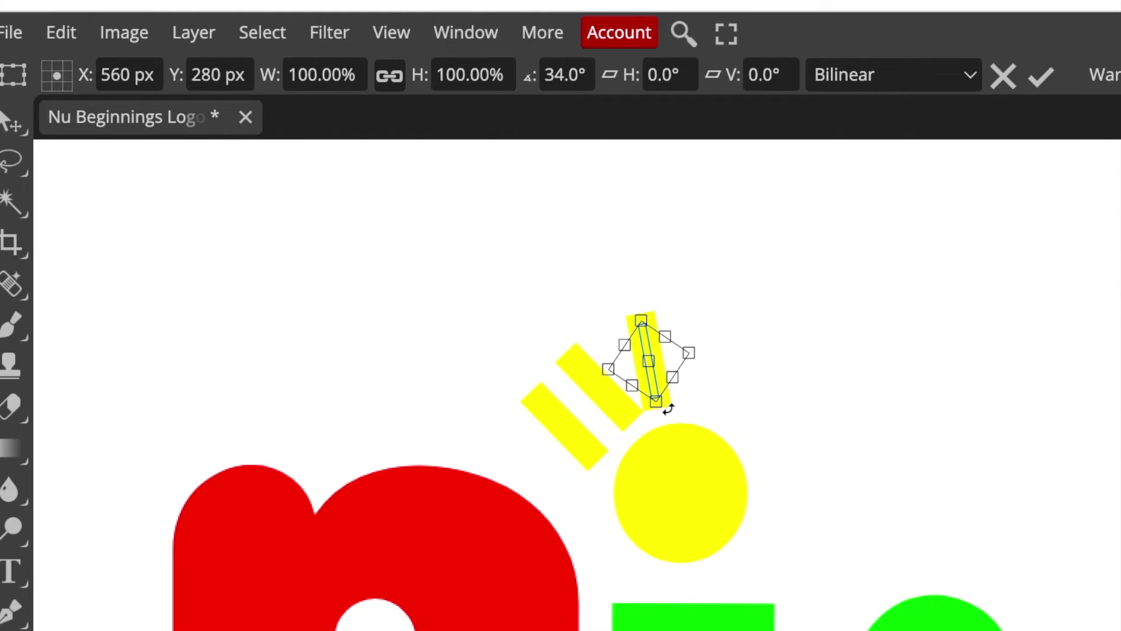
left_click_drag(669, 409, 661, 411)
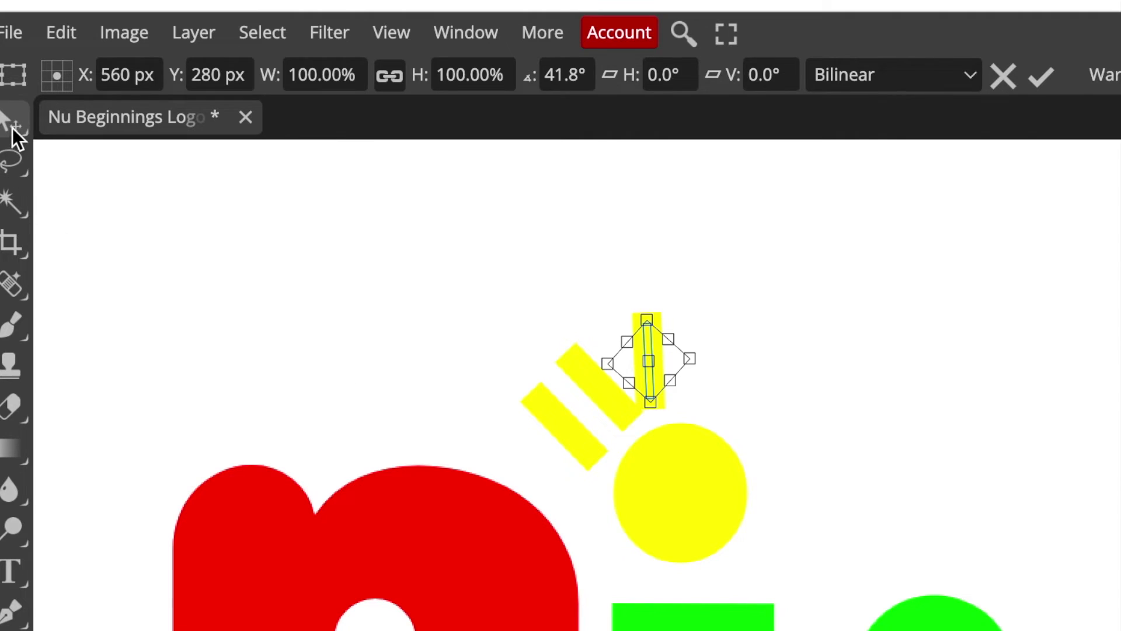
left_click(29, 128)
mouse_move(644, 357)
left_mouse_down()
mouse_move(667, 353)
mouse_move(625, 358)
left_mouse_up()
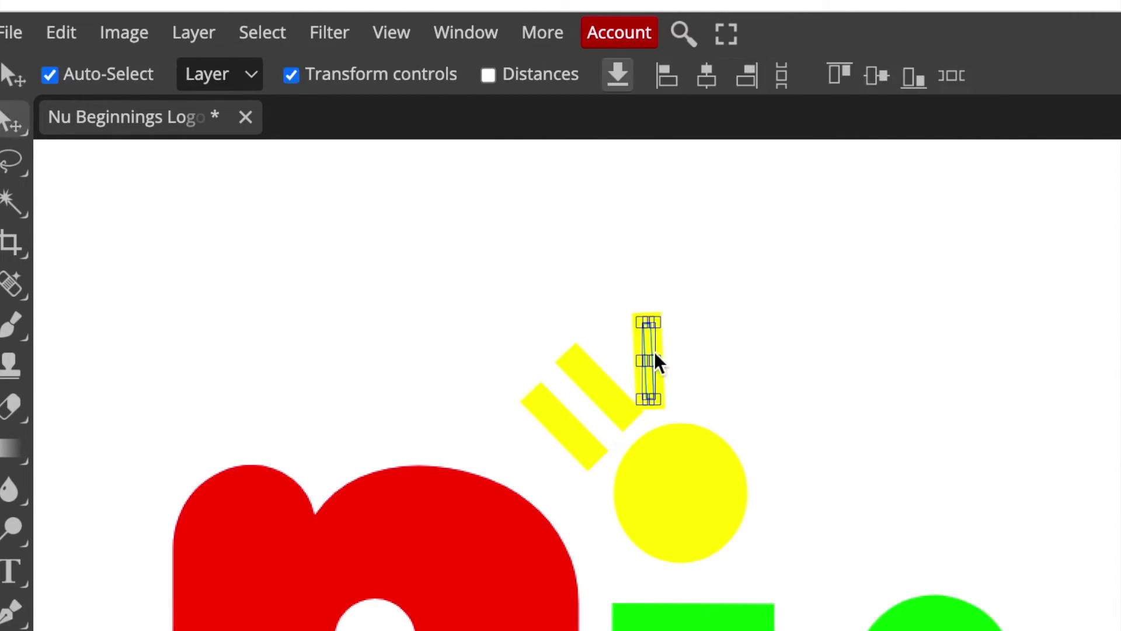
Step: Add another ray copy beside the sun, rotated to about 21°
left_click(294, 75)
left_click_drag(570, 424, 698, 403)
left_click_drag(738, 370, 759, 447)
left_click(291, 74)
key("ctrl+minus")
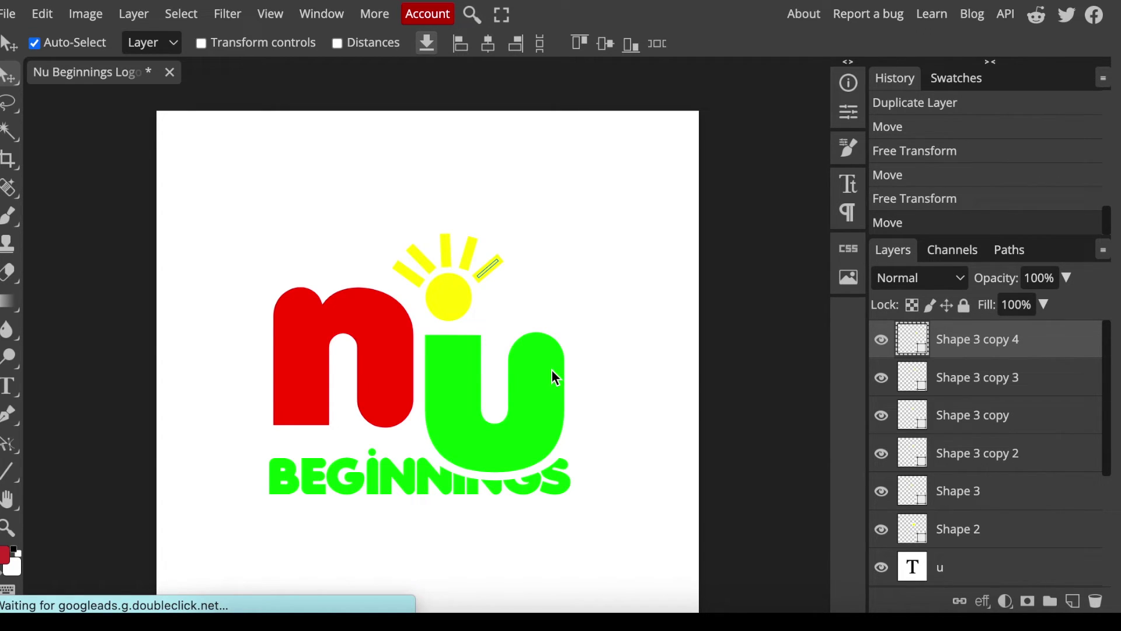
scroll(552, 371, "down", 1)
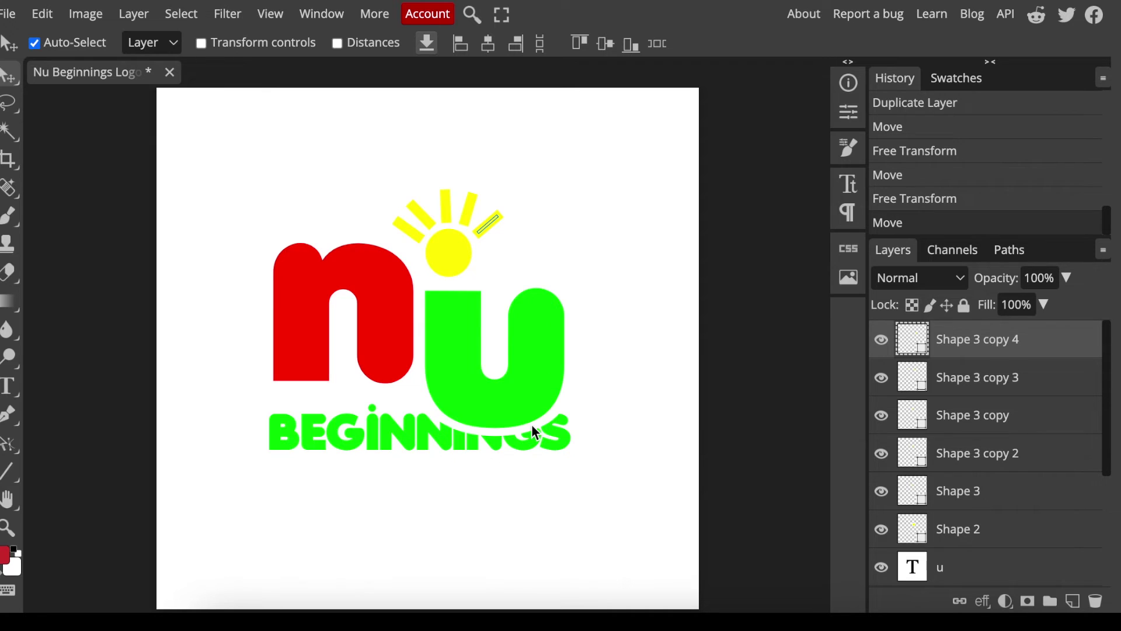
scroll(532, 424, "down", 1)
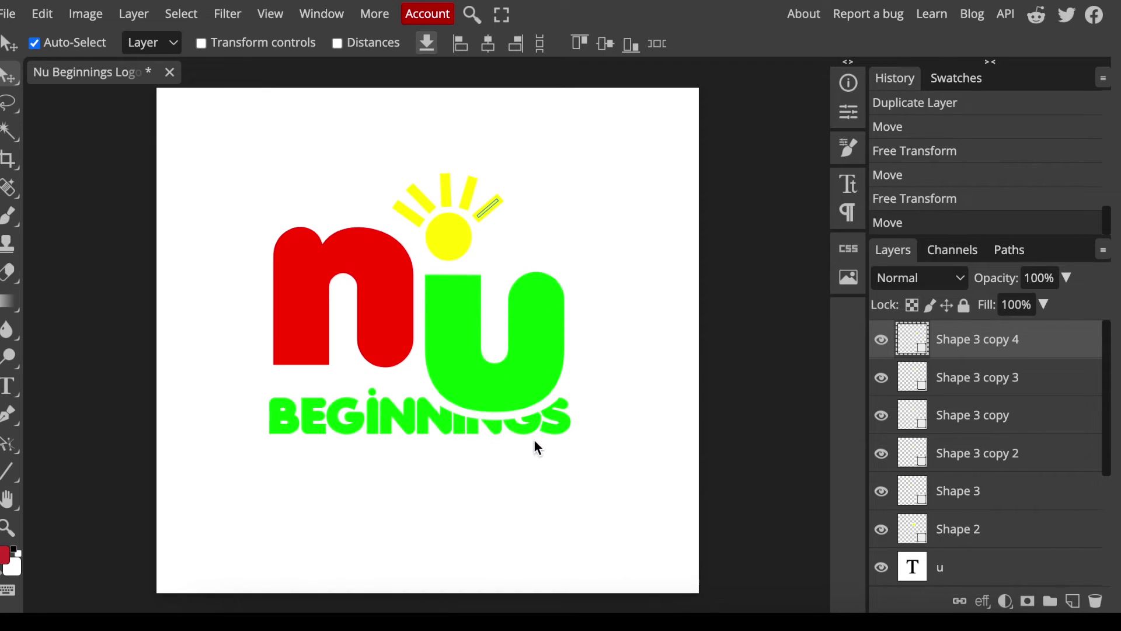
Step: Export the logo as a 1080 × 1080 PNG through File > Export as
left_click(8, 14)
mouse_move(79, 279)
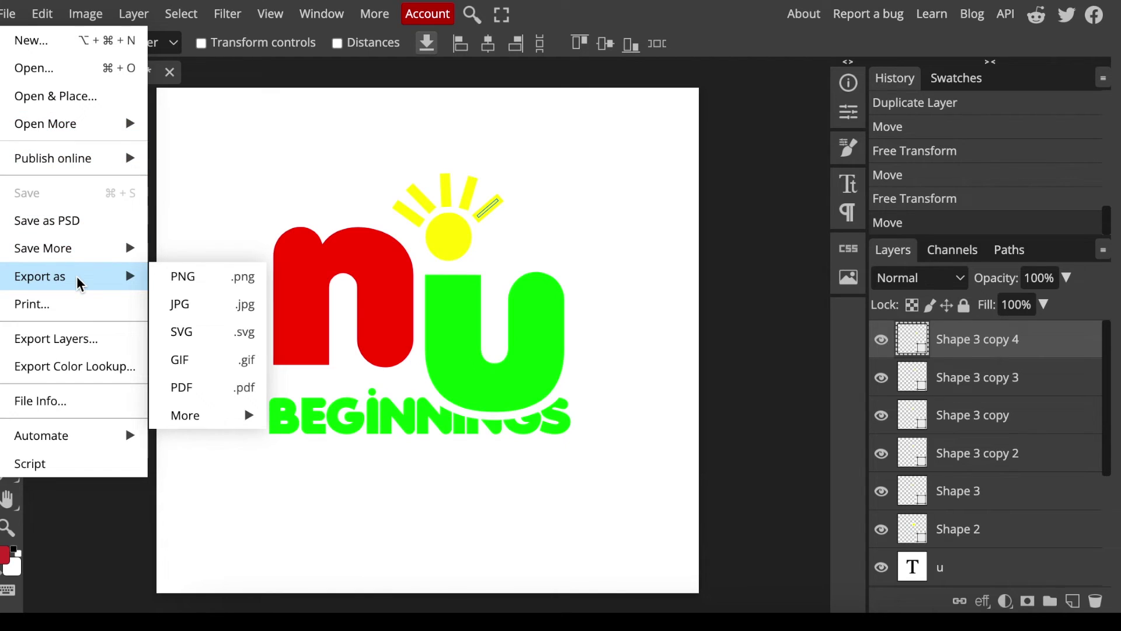
left_click(201, 284)
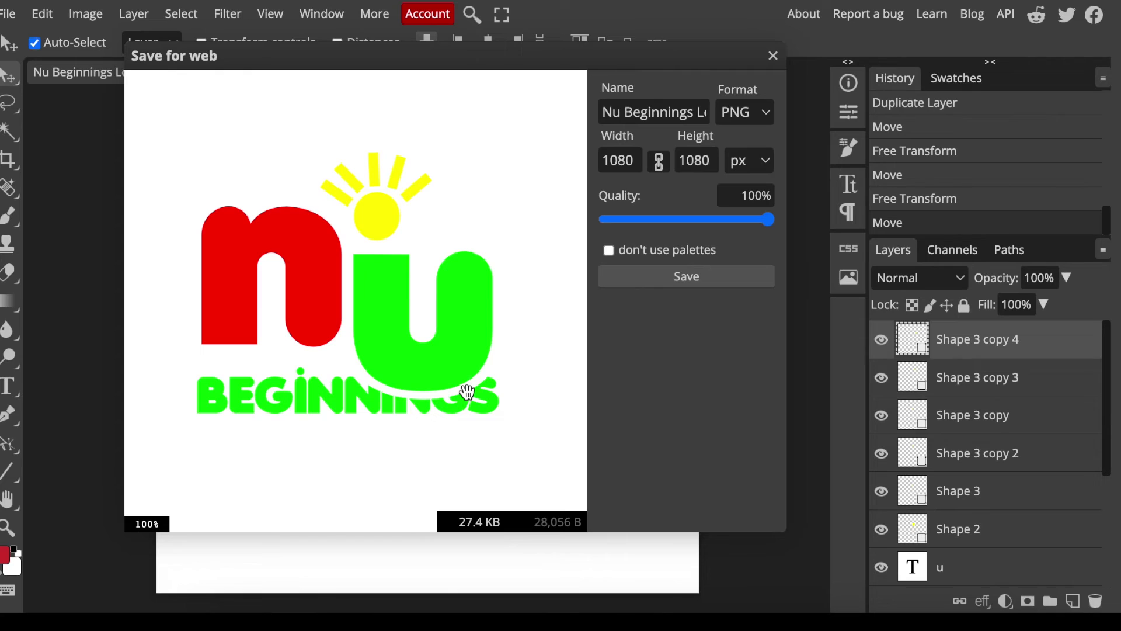
left_click(657, 275)
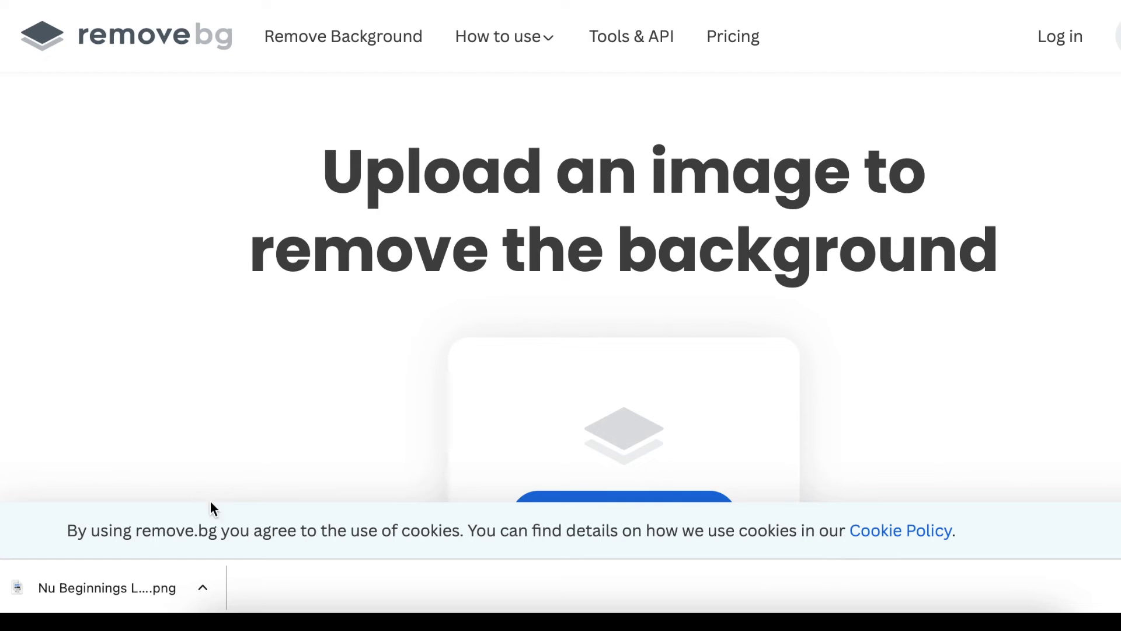
Step: Remove the logo PNG's white background in remove.bg and download the transparent result
left_click_drag(123, 588, 547, 354)
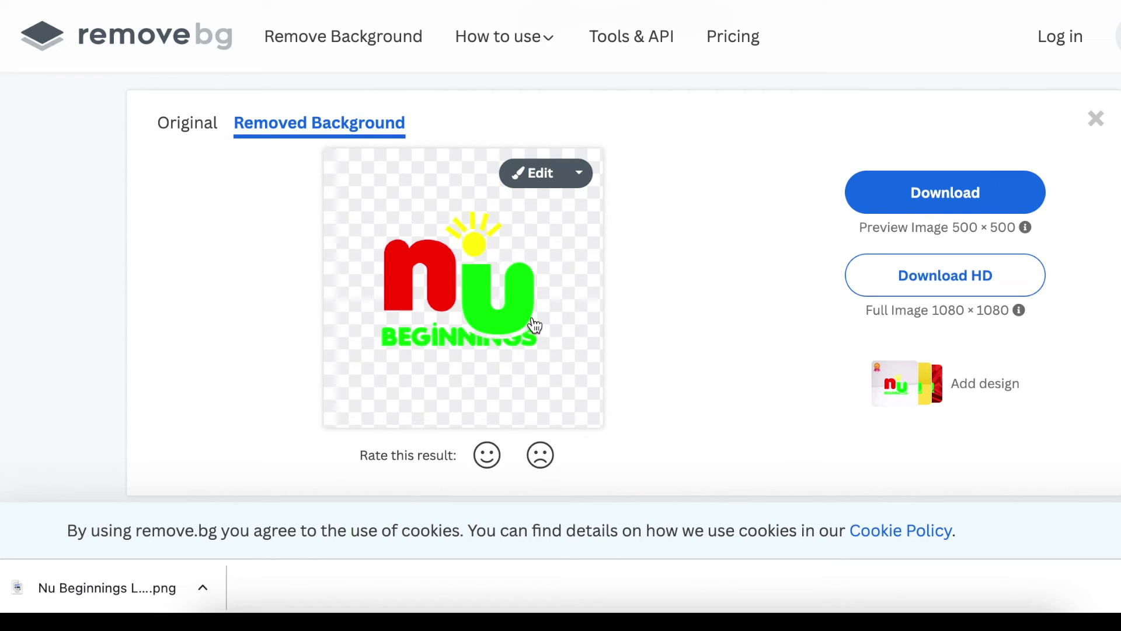
left_click(943, 197)
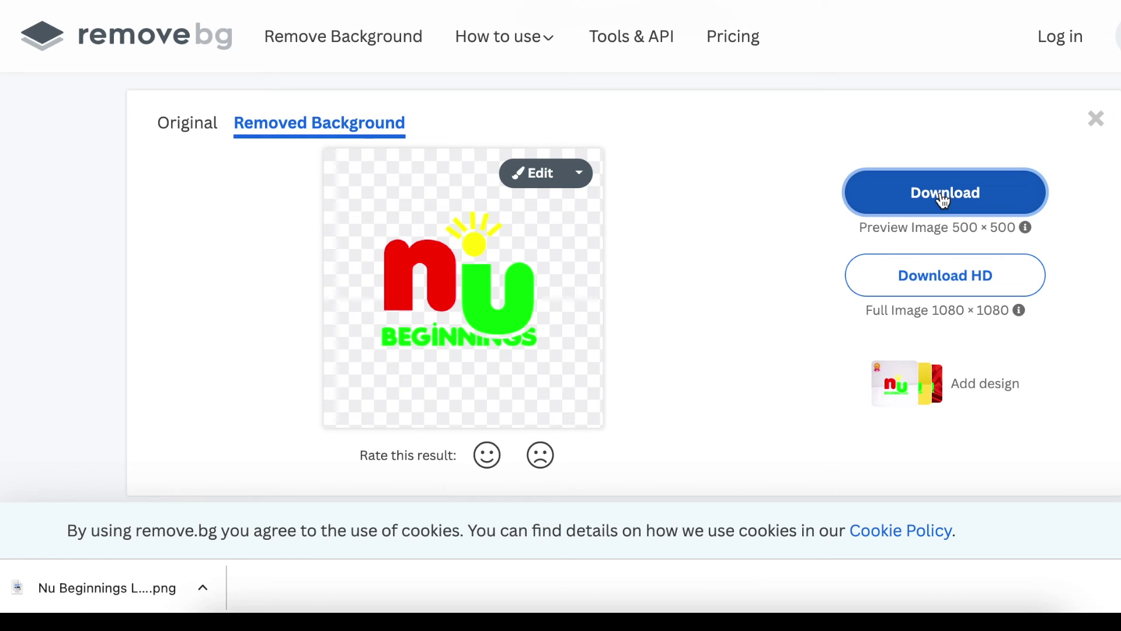
key("ctrl+Tab")
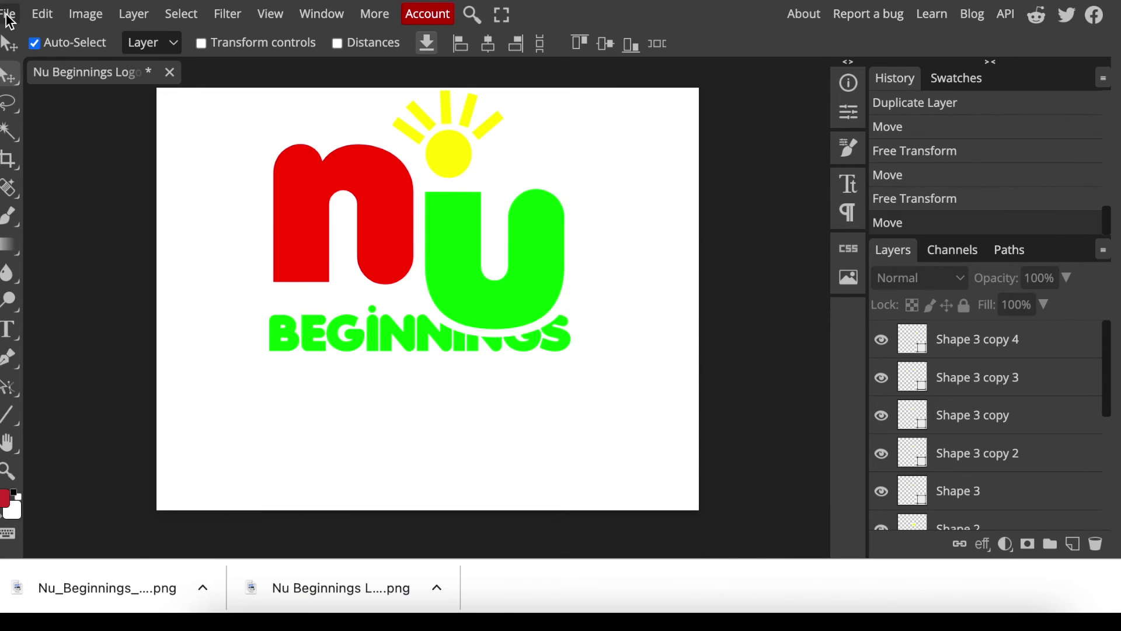
Step: Save the logo as Nu Beginnings Logo.psd in Downloads
left_click(8, 13)
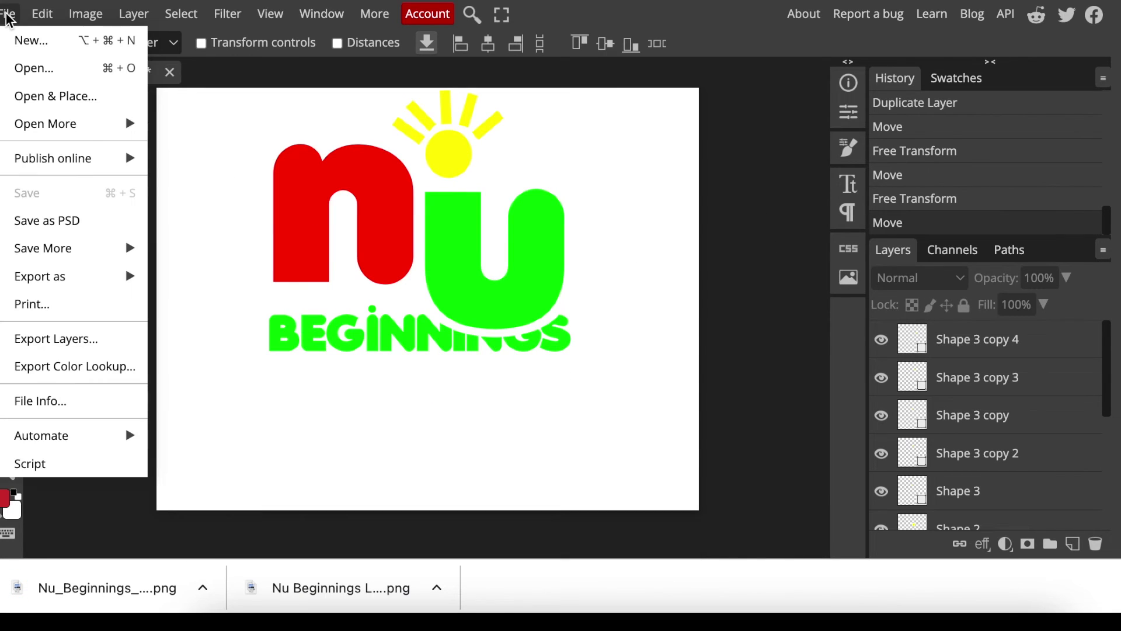
left_click(68, 223)
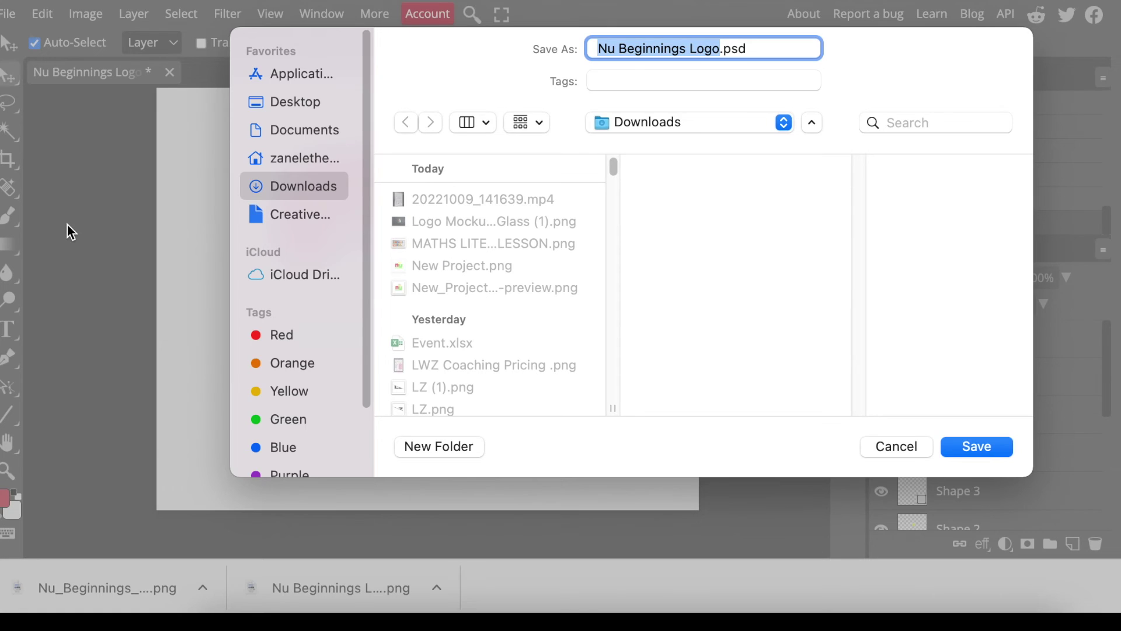
left_click(977, 447)
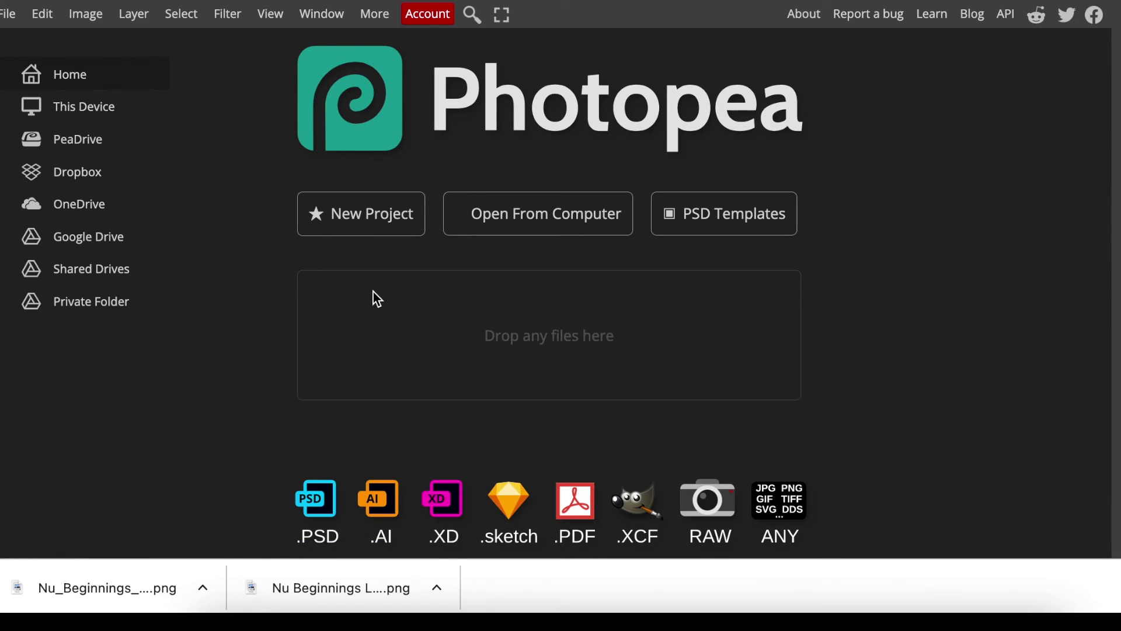
Step: Open the 'Logo Mockup on Office' template from the PSD Templates Mockups category
left_click(711, 220)
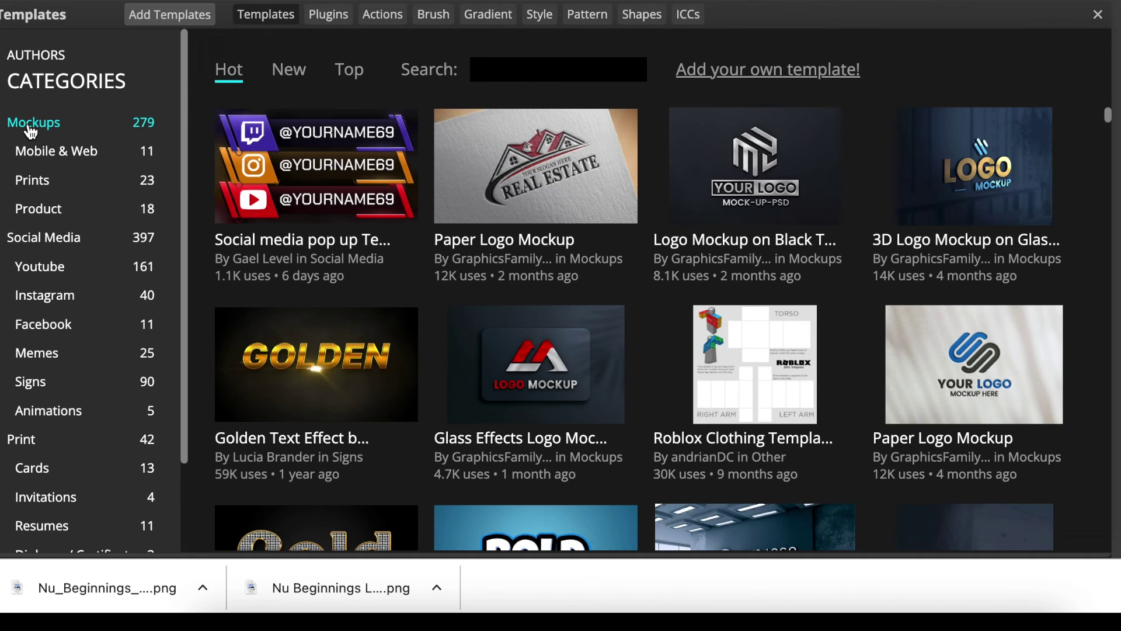
left_click(33, 125)
scroll(445, 271, "down", 3)
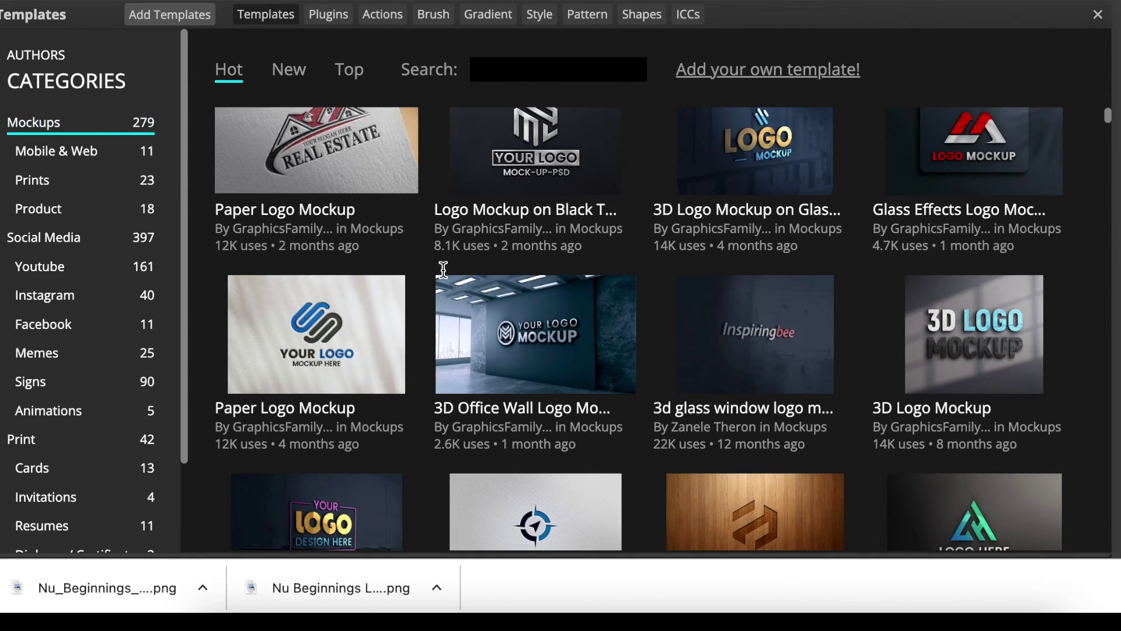
scroll(446, 277, "down", 3)
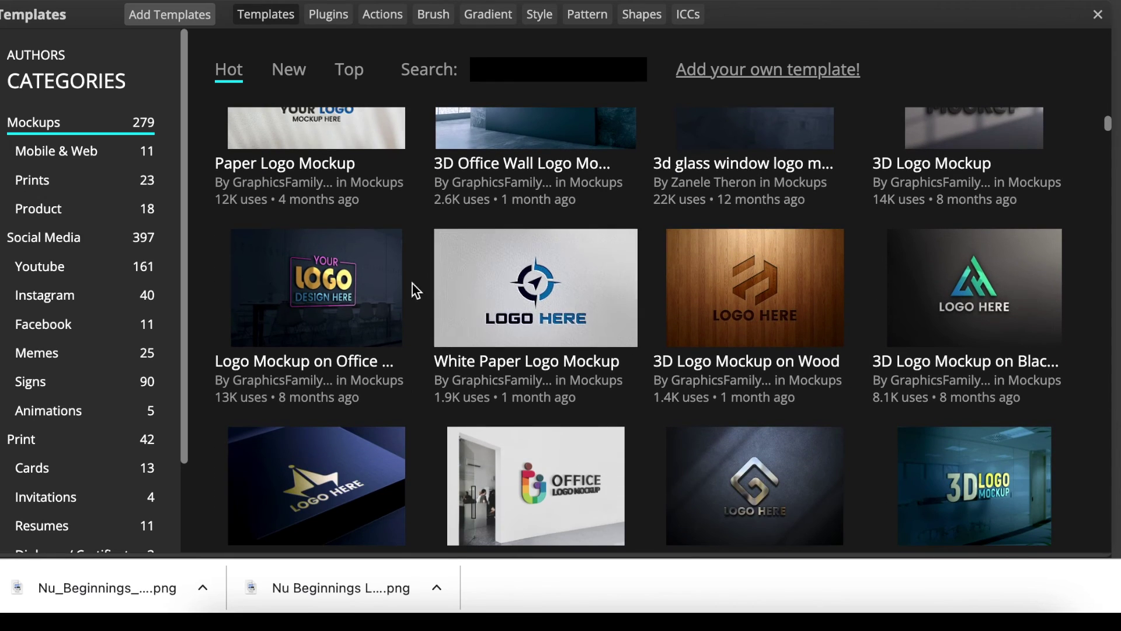
left_click(337, 306)
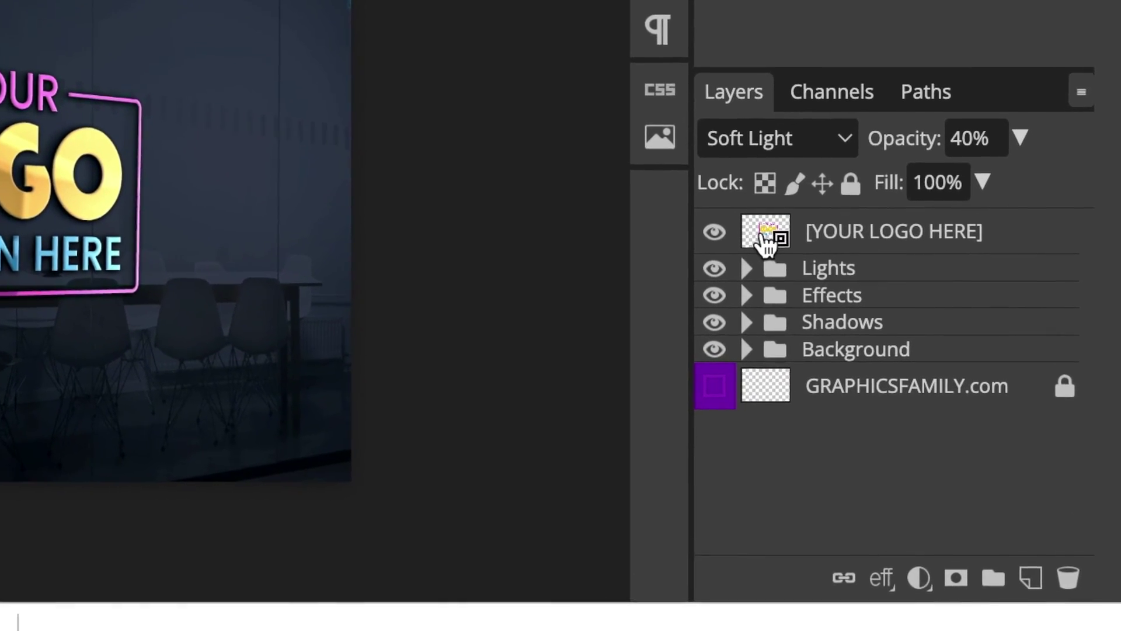
Step: In the [YOUR LOGO HERE] smart object, hide the placeholder and place the Nu_Beginnings PNG at 182%, centred
double_click(794, 252)
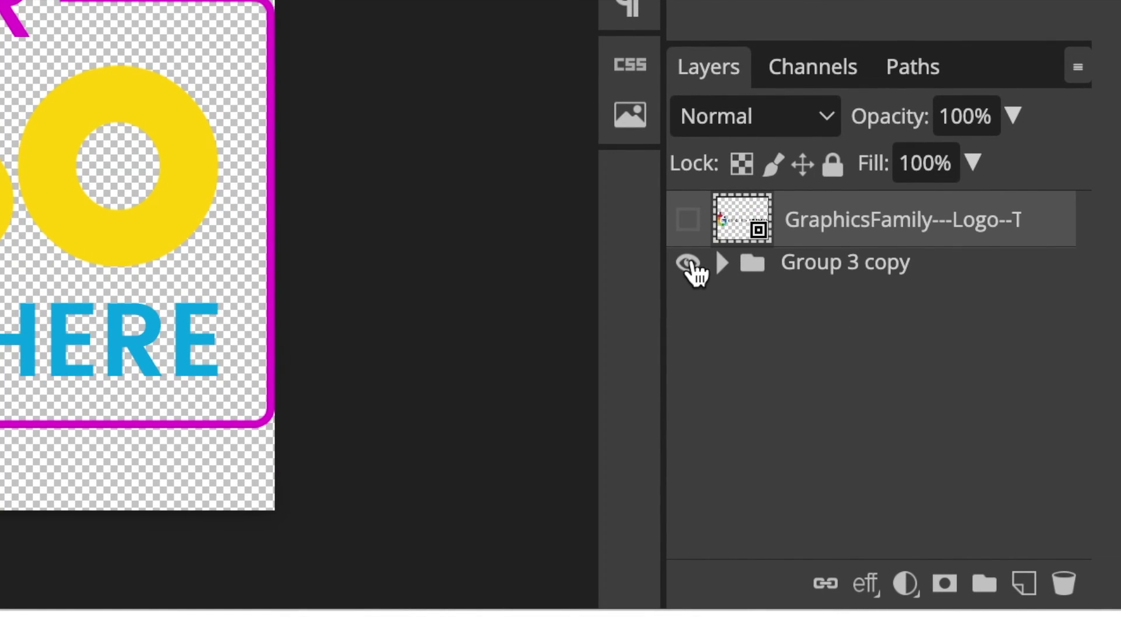
left_click(689, 263)
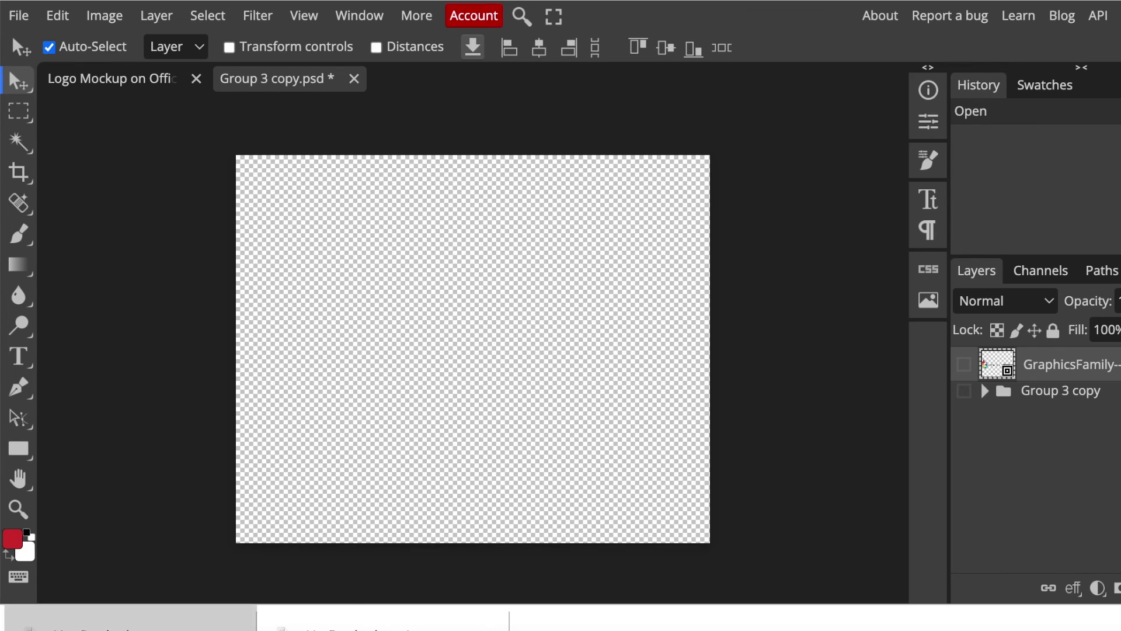
left_click_drag(125, 621, 326, 442)
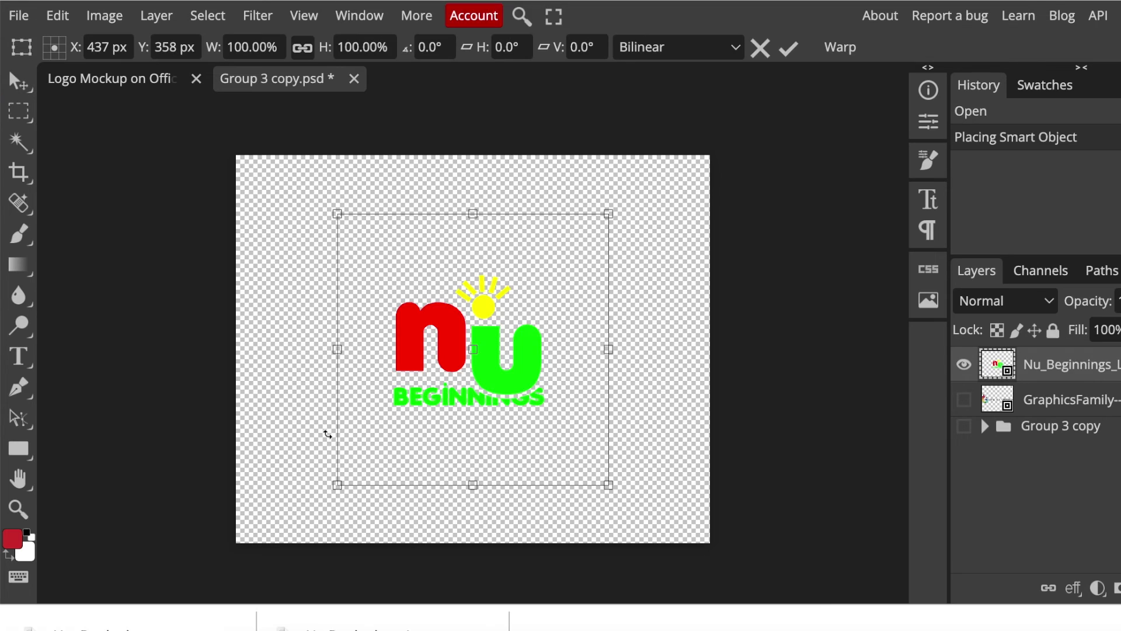
left_click_drag(583, 464, 731, 566)
left_click_drag(671, 503, 663, 475)
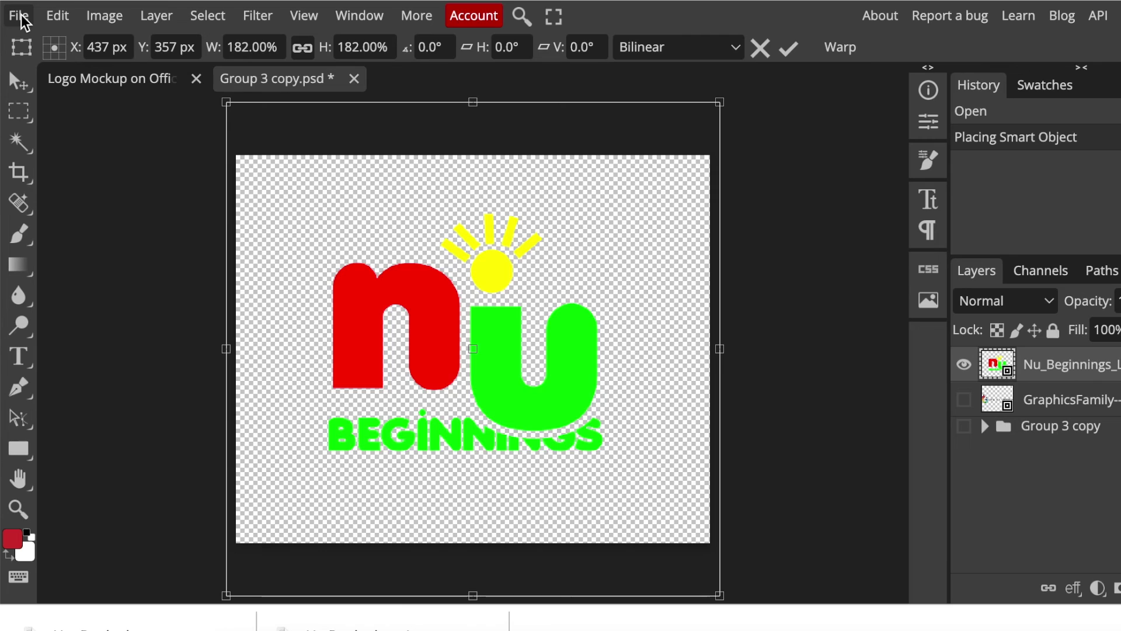
key("Return")
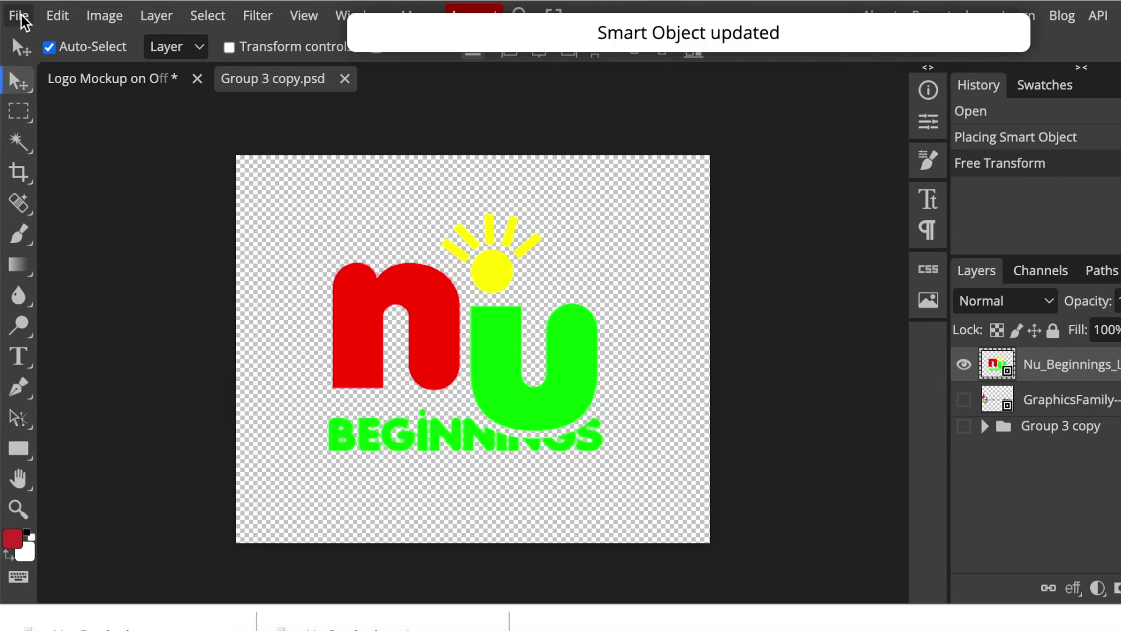
Step: Return to the office mockup document to view the Nu Beginnings logo on the dark wall
left_click(120, 87)
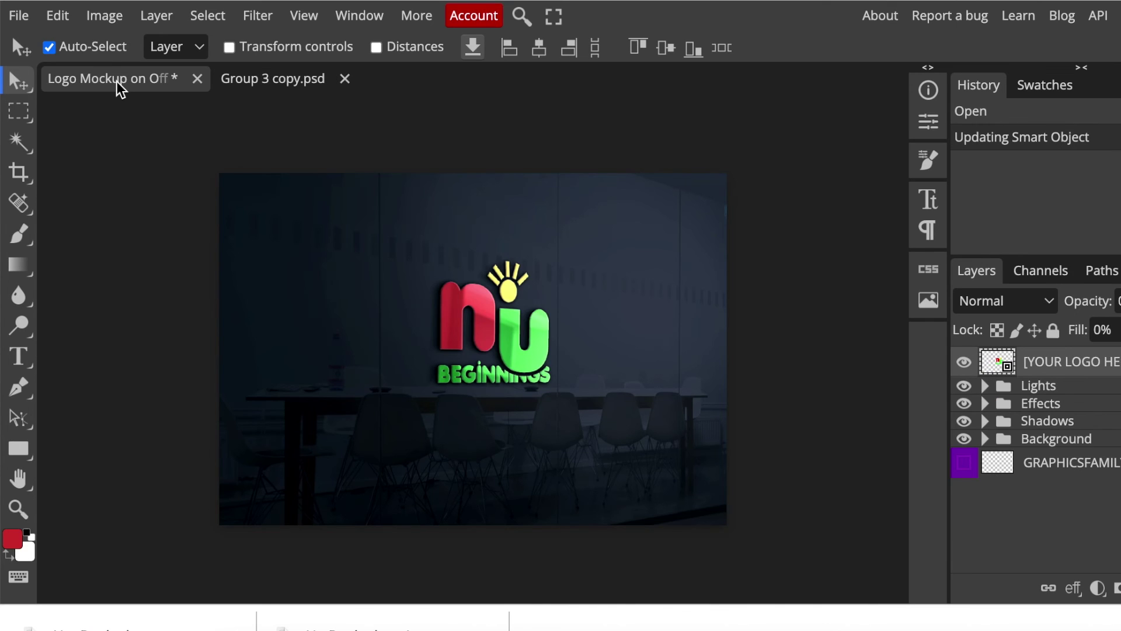